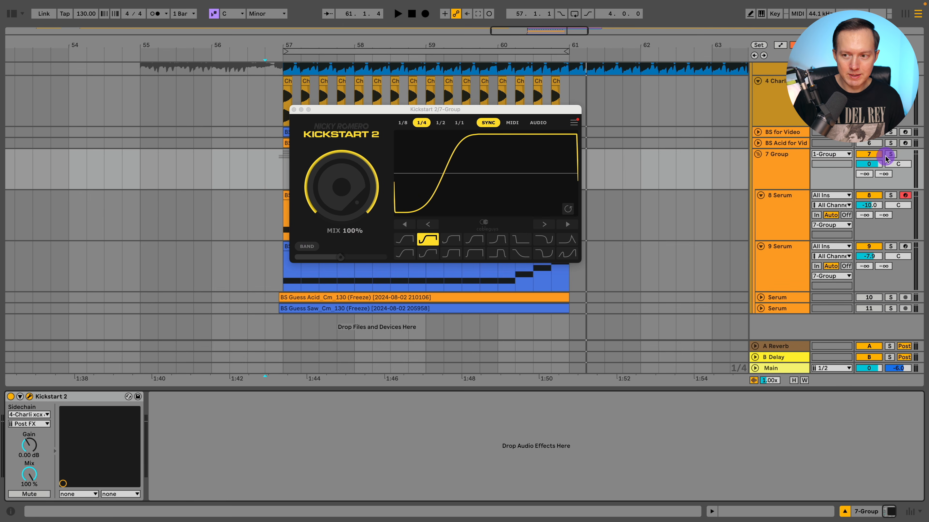
- Solo the 7 Group track and play the section from 57.1.1
click(892, 156)
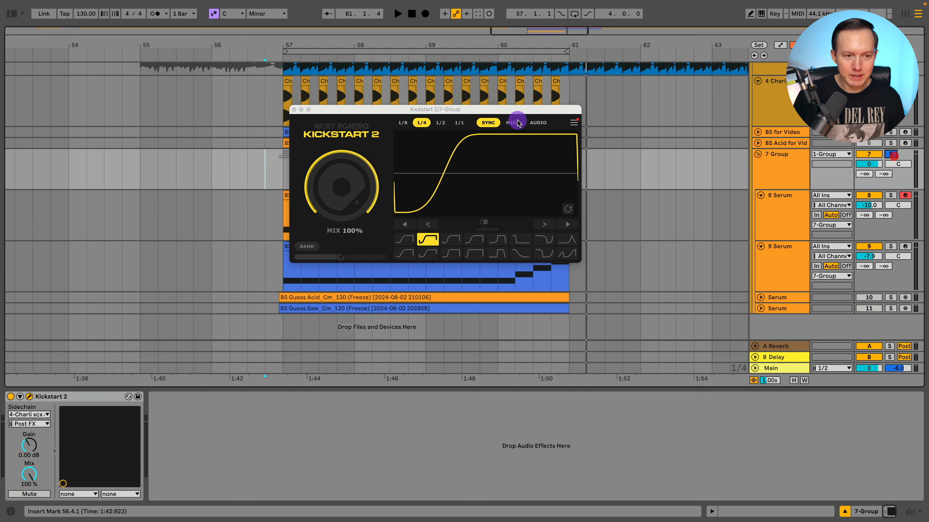
click(283, 169)
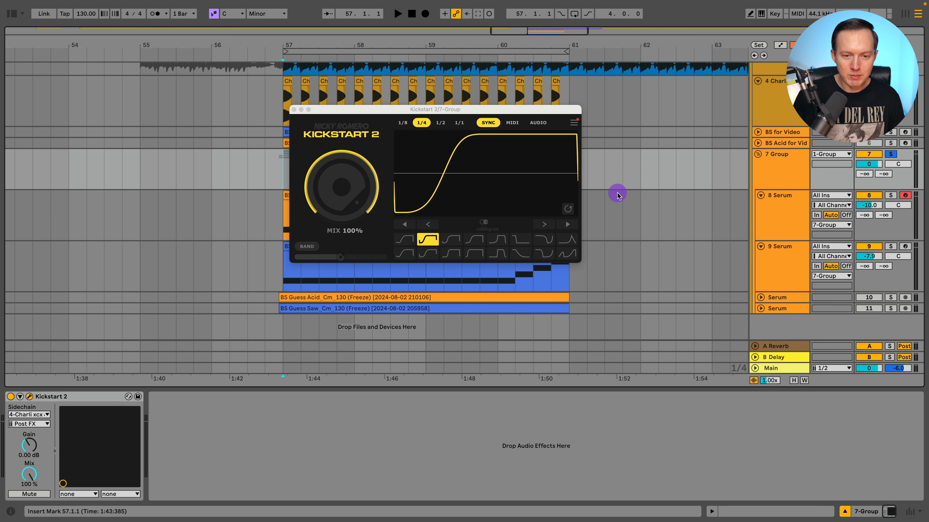
key(space)
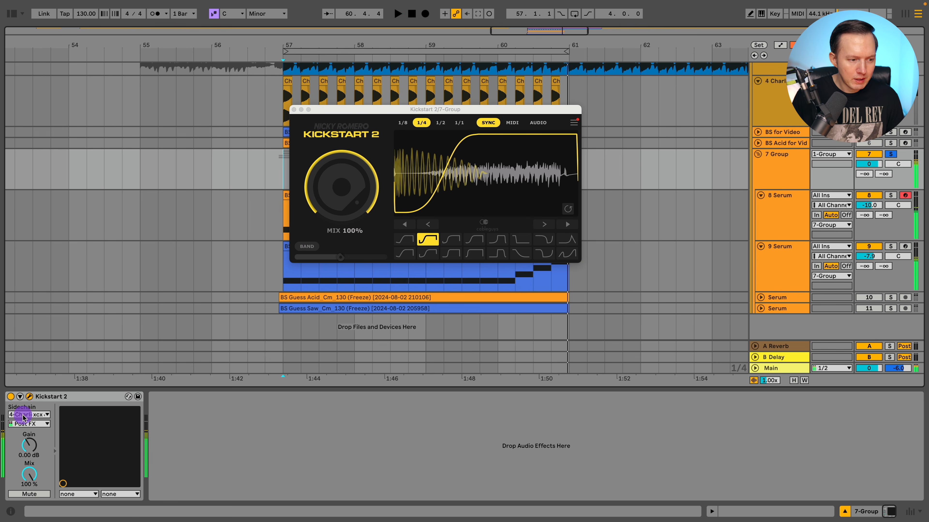
- Bypass Kickstart 2, close its window and play the 7 Group from 57.1.1 without sidechaining
key(space)
key(space)
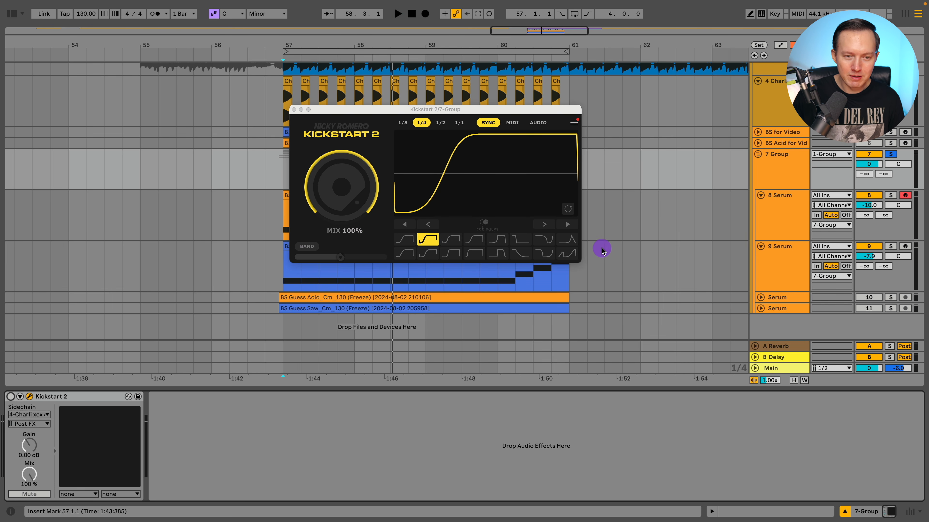
click(294, 110)
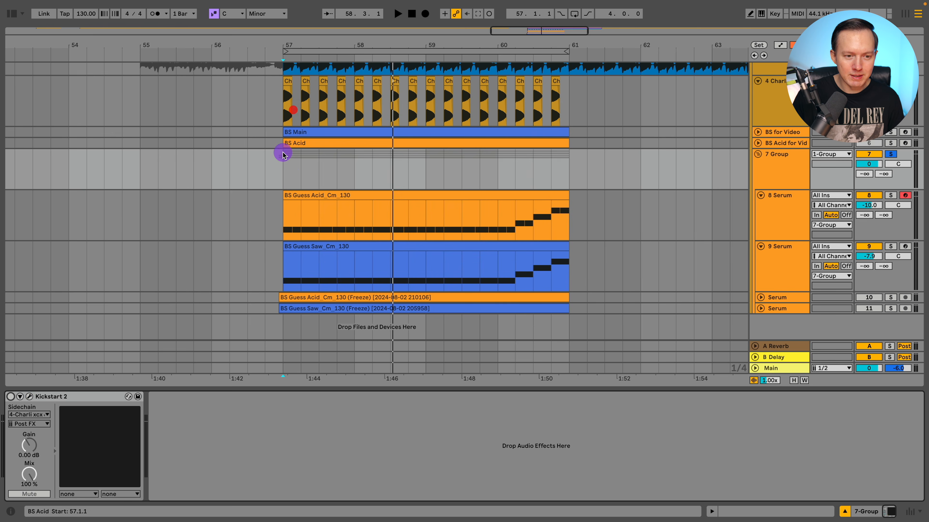
click(288, 168)
key(space)
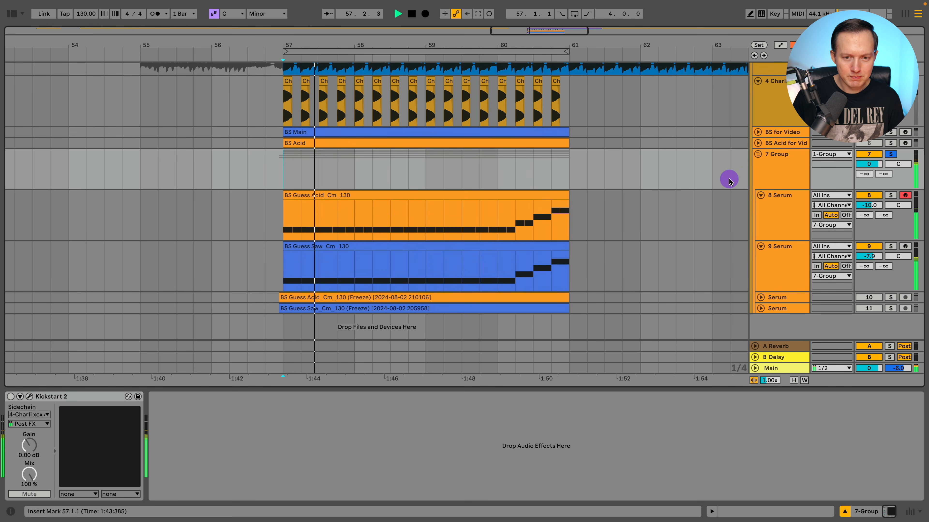
- Solo the 8 Serum track to listen to it alone, and replace its solo with a mute
click(891, 196)
click(783, 215)
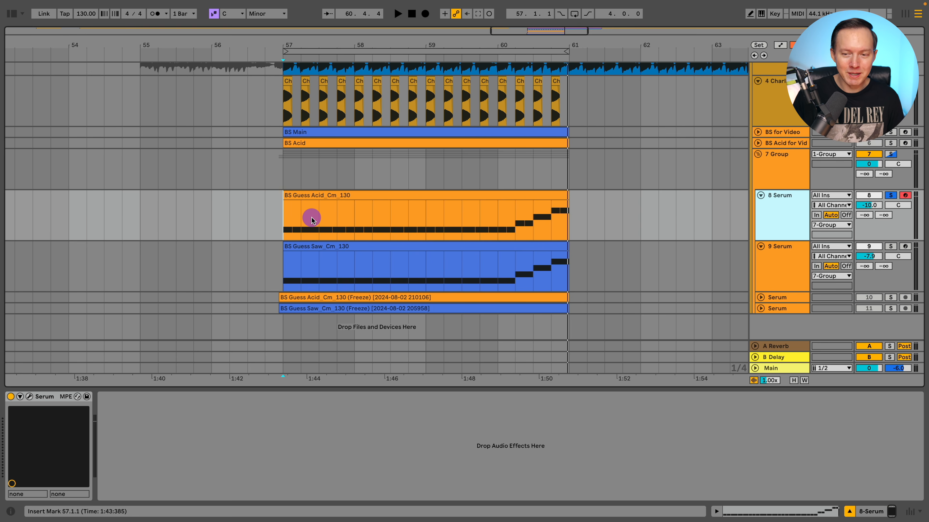
click(882, 196)
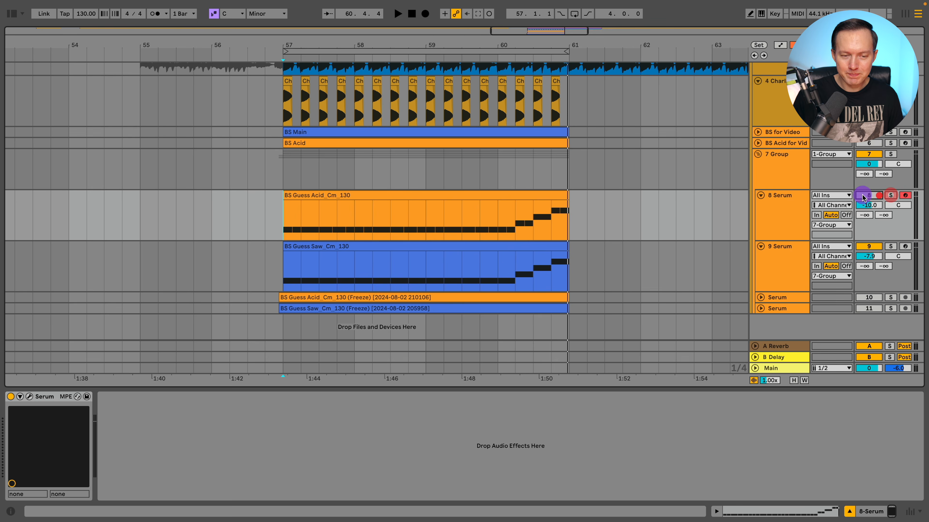
- Re-enable Kickstart 2 on the 7 Group and play the section from 57.1.1 with 8 Serum muted
click(786, 173)
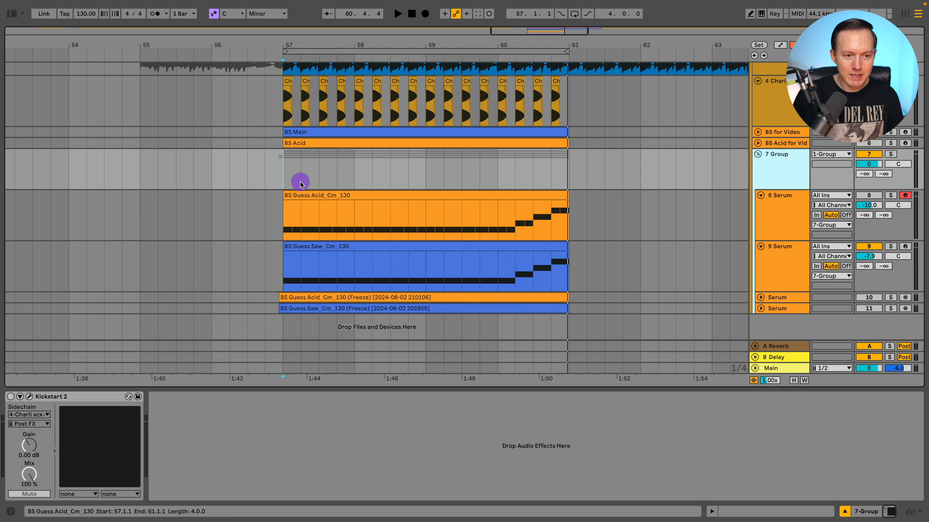
click(10, 401)
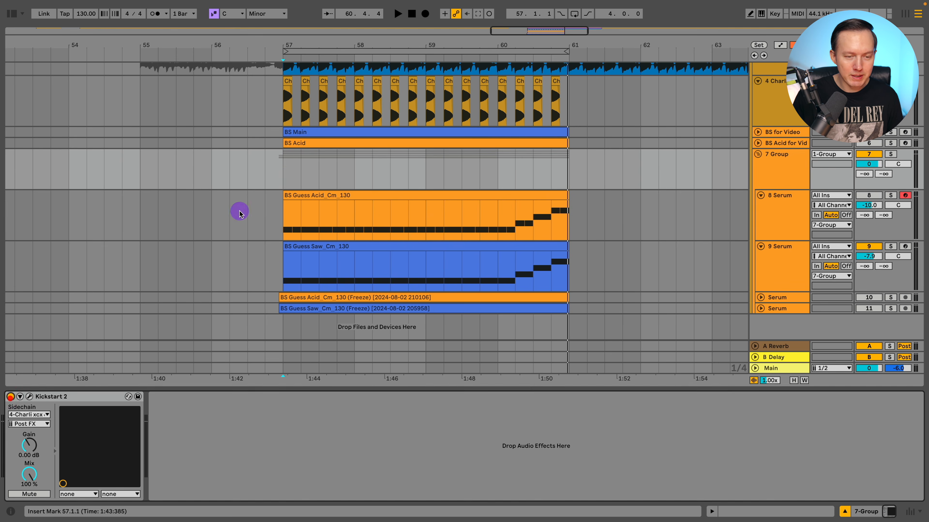
click(278, 179)
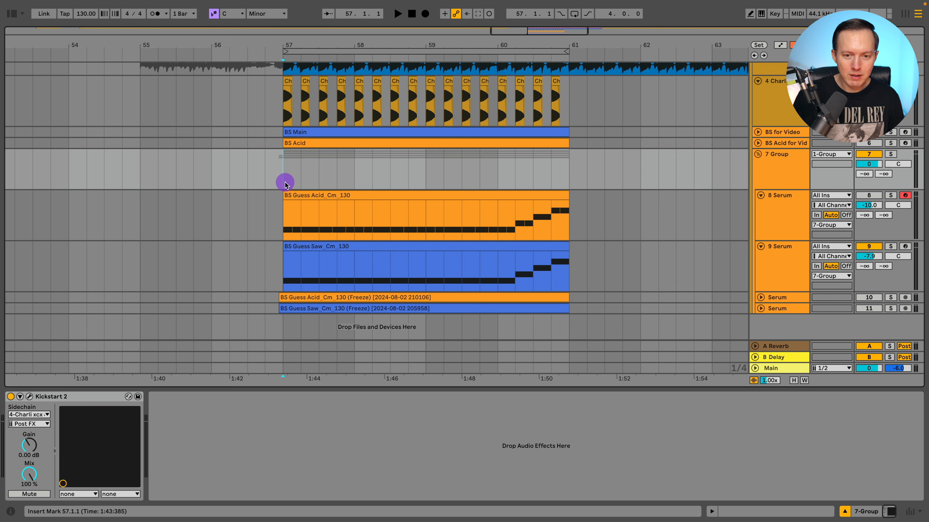
key(space)
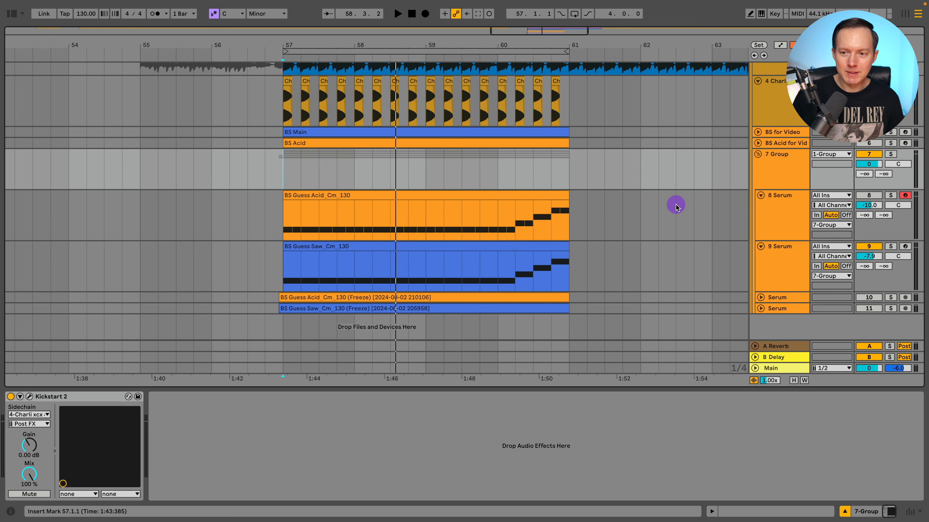
- Unmute and solo the 8 Serum track, and open its Serum synth window higher on the screen
click(773, 199)
click(891, 195)
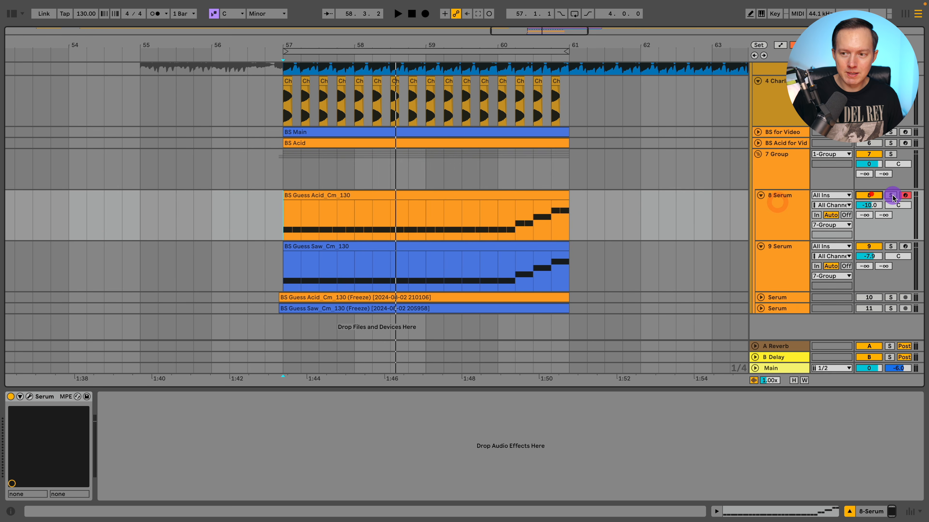
click(760, 216)
click(30, 397)
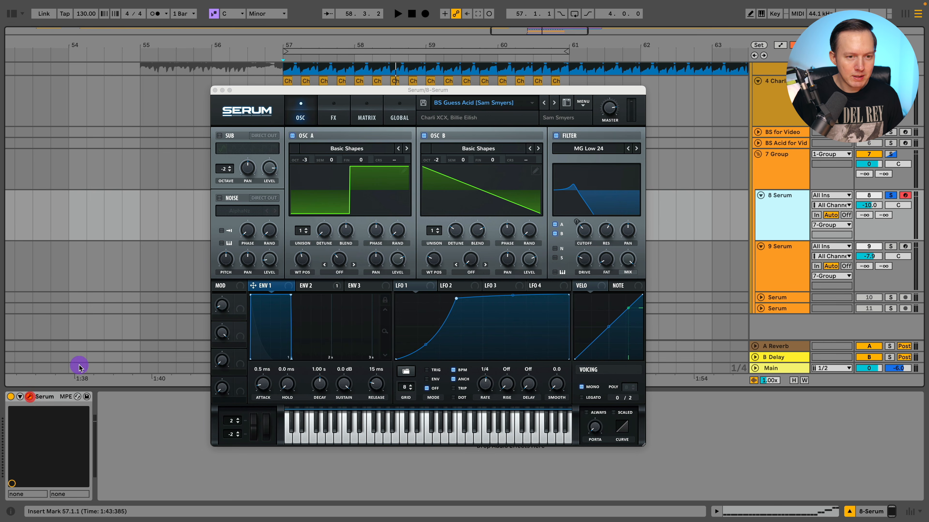
drag(469, 89, 458, 50)
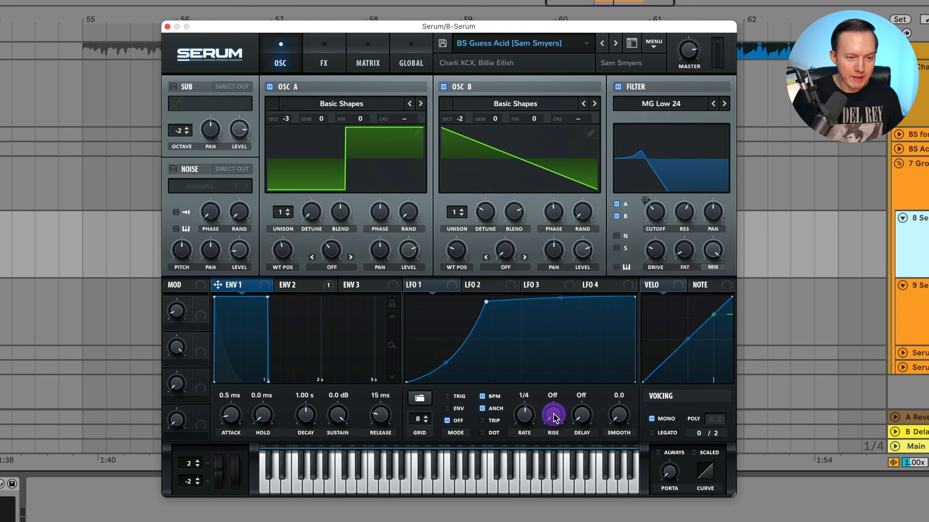
- Examine the Env 1 and Env 2 settings and the Env 2 modulation amount on the filter cutoff
click(267, 285)
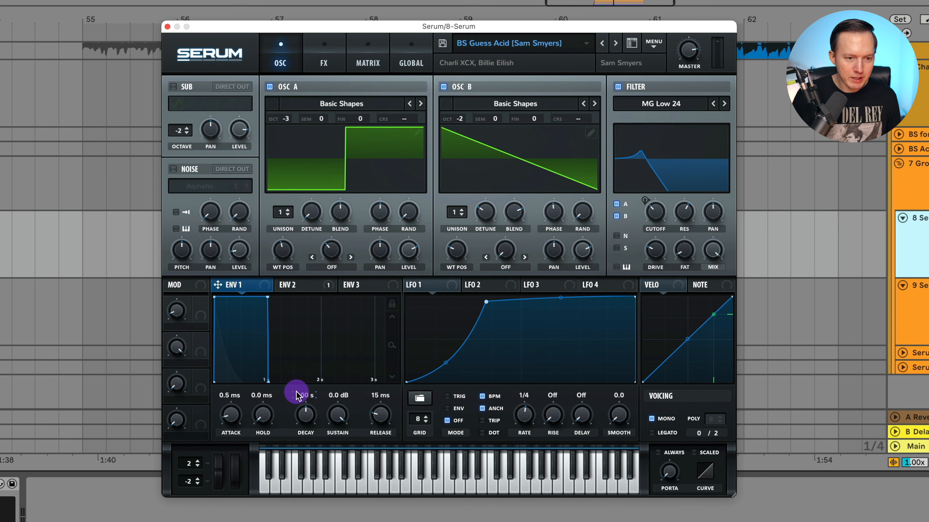
click(297, 284)
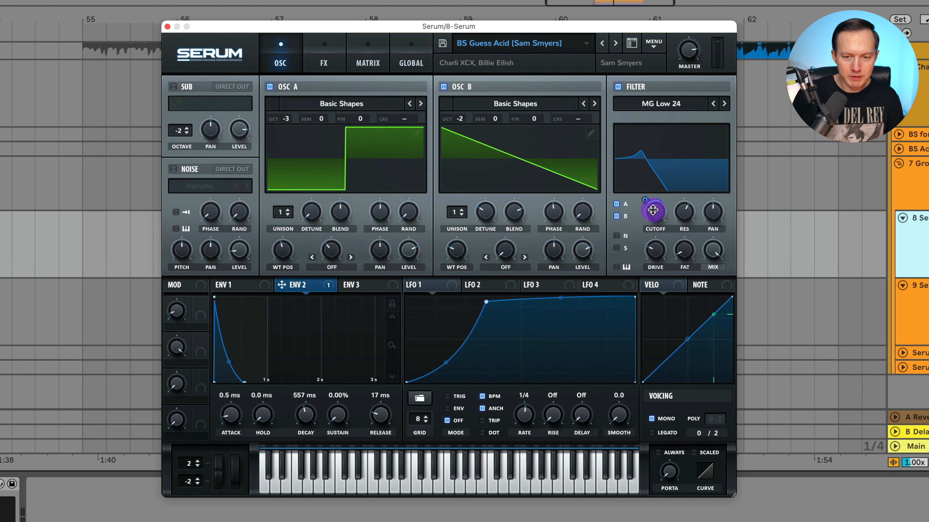
mouse_move(657, 216)
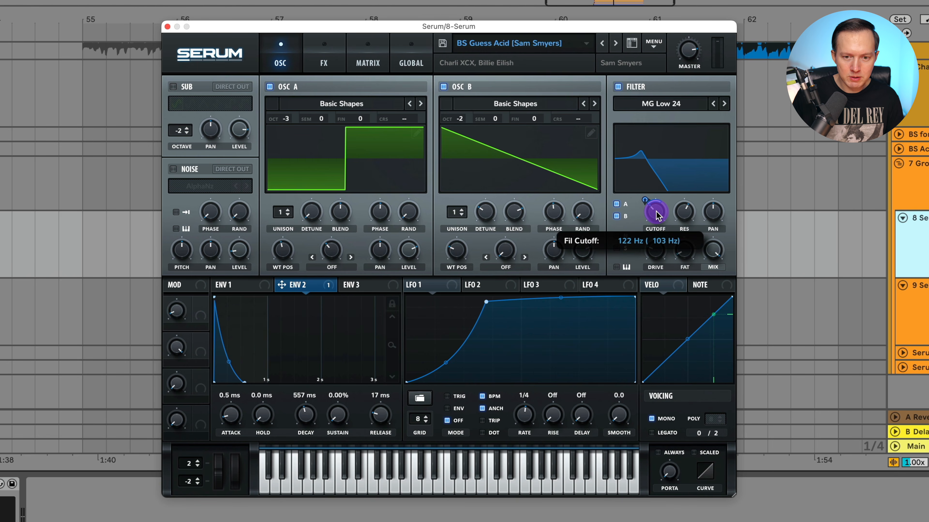
click(639, 200)
drag(646, 196, 645, 196)
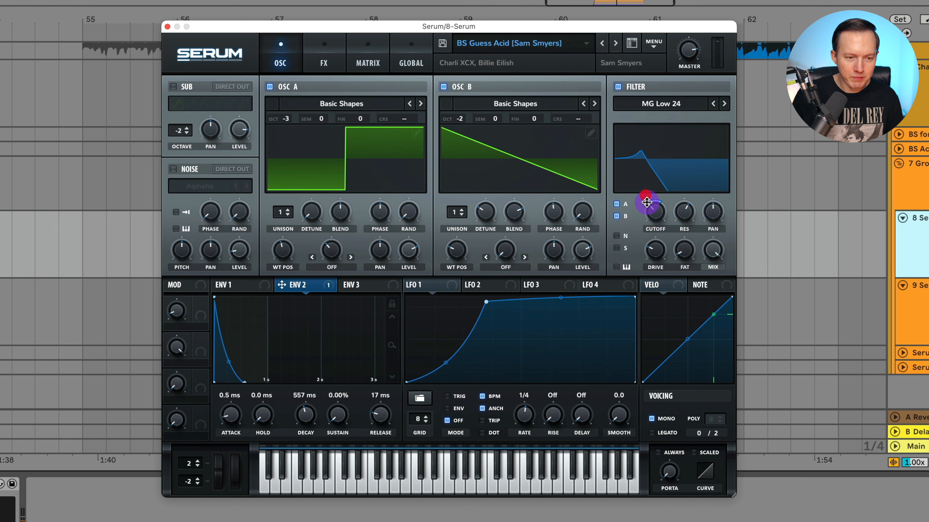
- Try the filter cutoff at 477 Hz while playing notes, and restore it
mouse_move(655, 219)
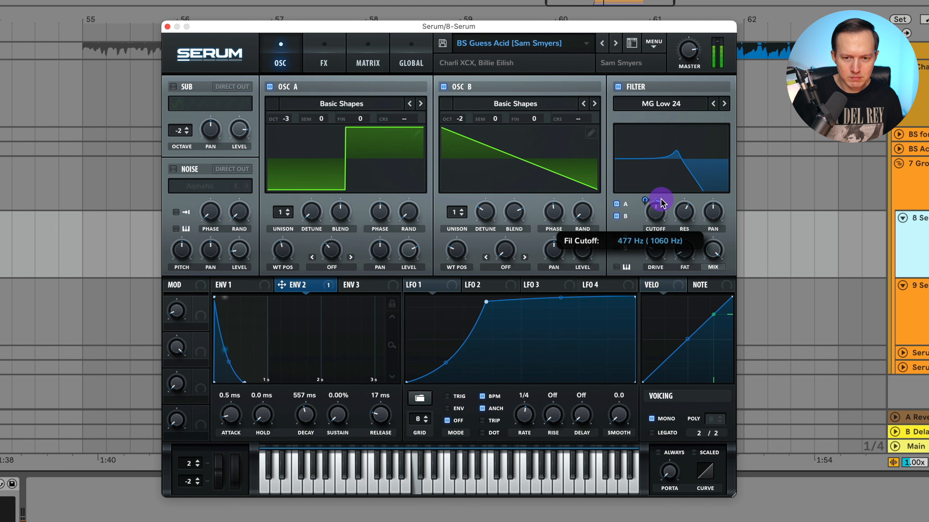
drag(657, 216, 656, 215)
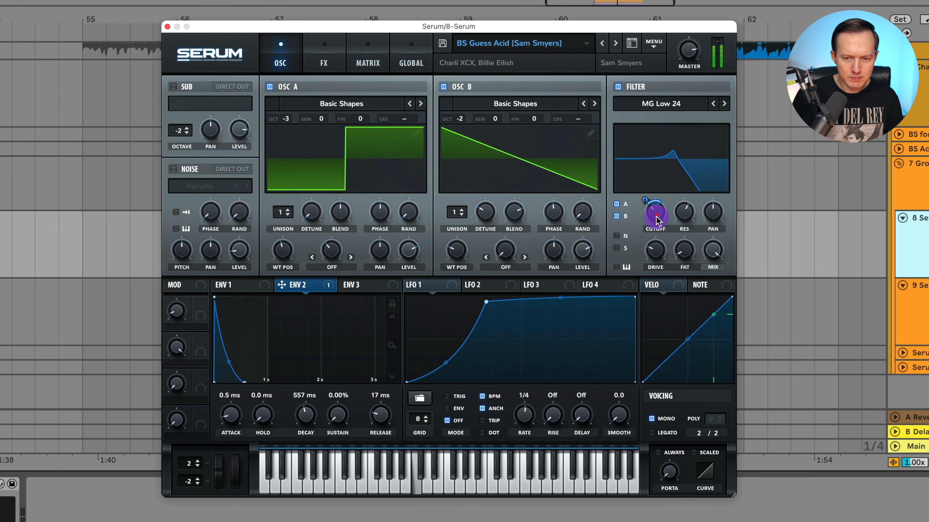
click(586, 225)
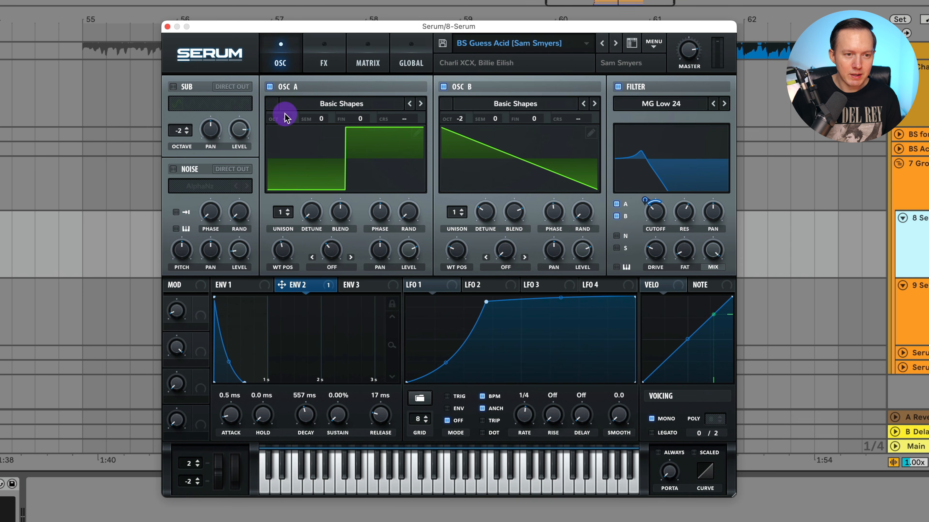
- Try oscillator A's octave at -2 against oscillator B, and set it back to -3
mouse_move(288, 121)
mouse_move(467, 113)
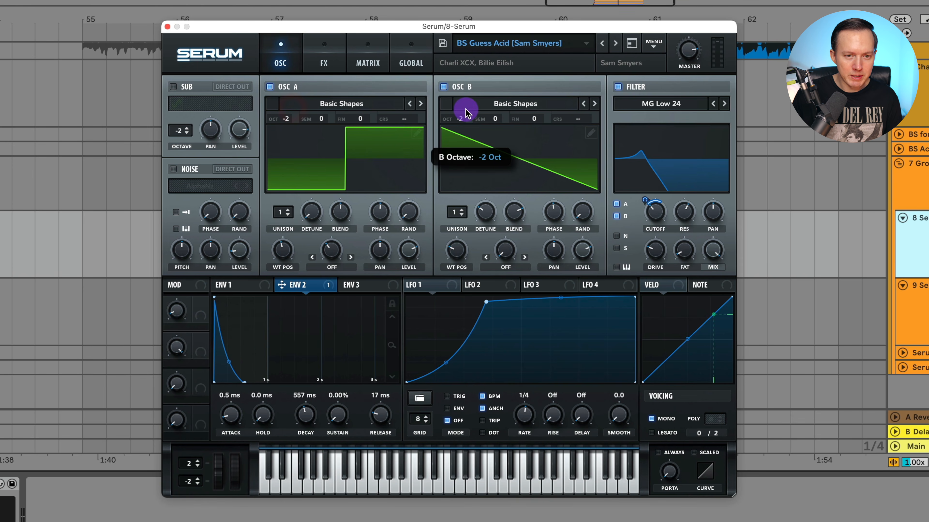
drag(469, 99, 462, 120)
drag(288, 119, 289, 137)
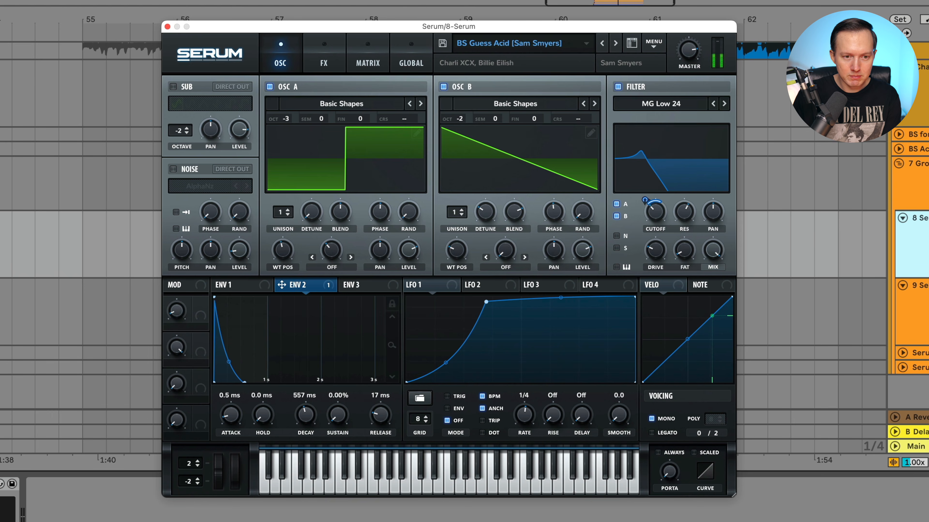
- Examine the random phase and level of oscillators A and B and the effects chain, and close the Serum window
click(911, 196)
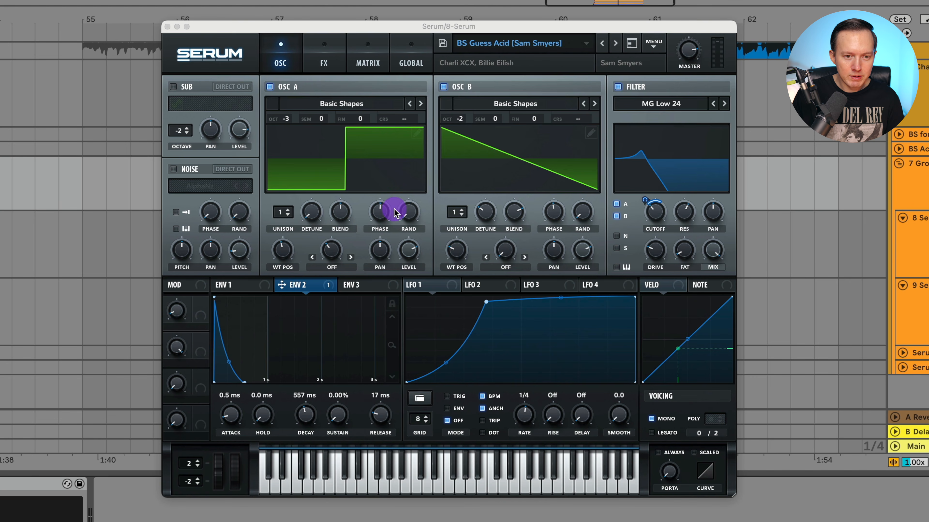
click(409, 211)
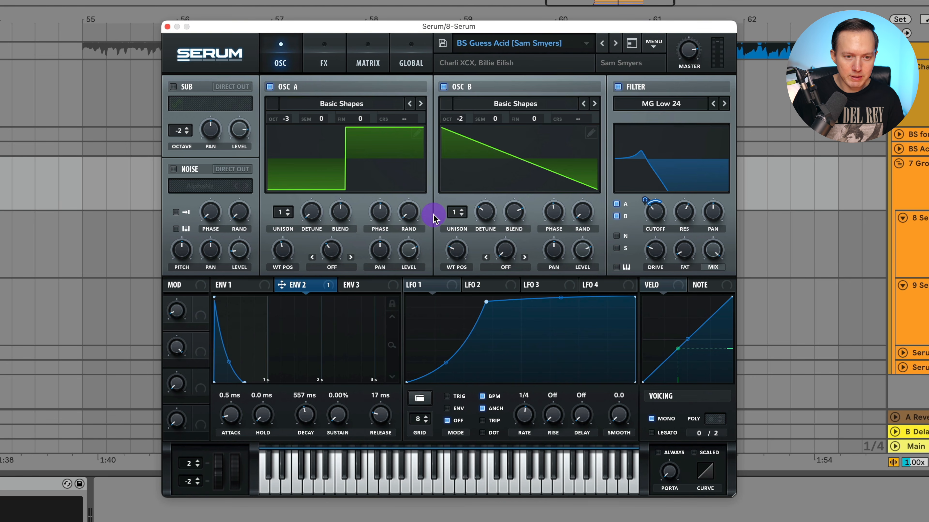
click(583, 214)
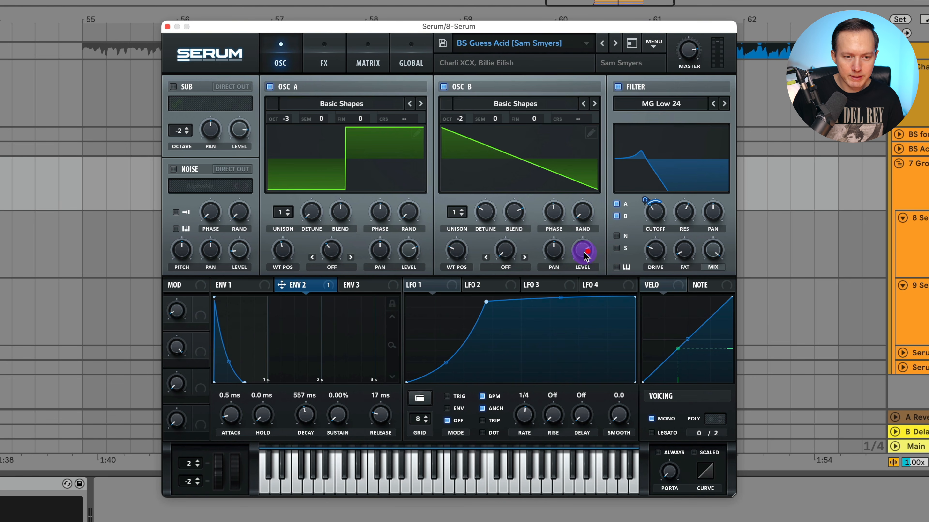
click(585, 252)
click(408, 255)
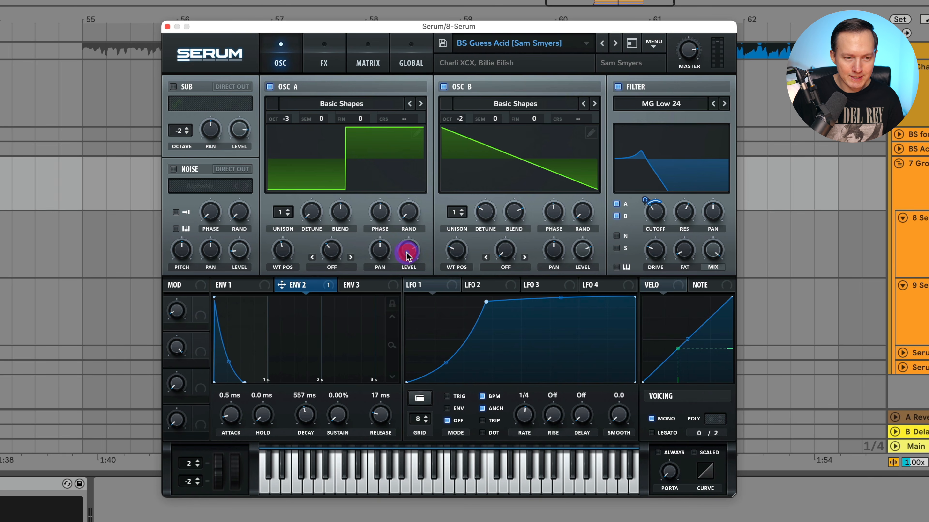
click(323, 61)
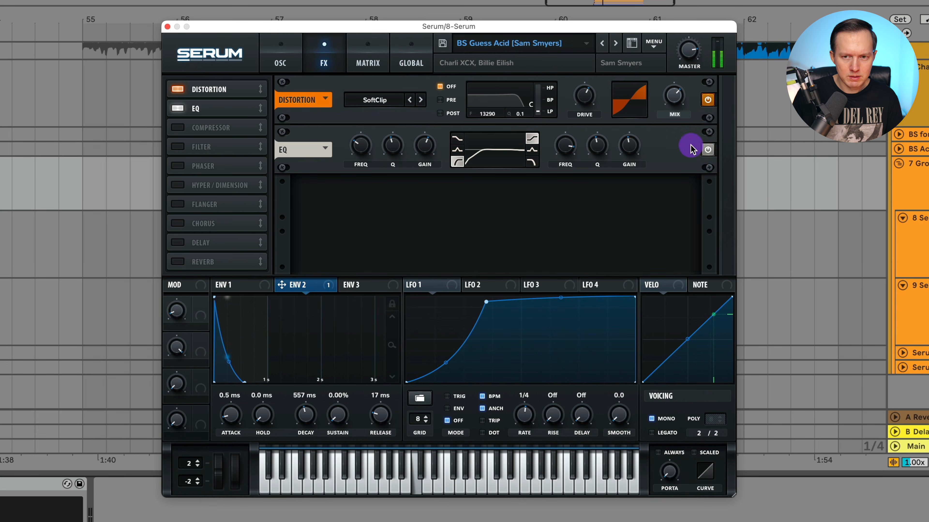
click(167, 27)
- Open the notes of the BS Guess Acid_Cm_130 clip, listen to the pattern and return to the arrangement
double_click(330, 229)
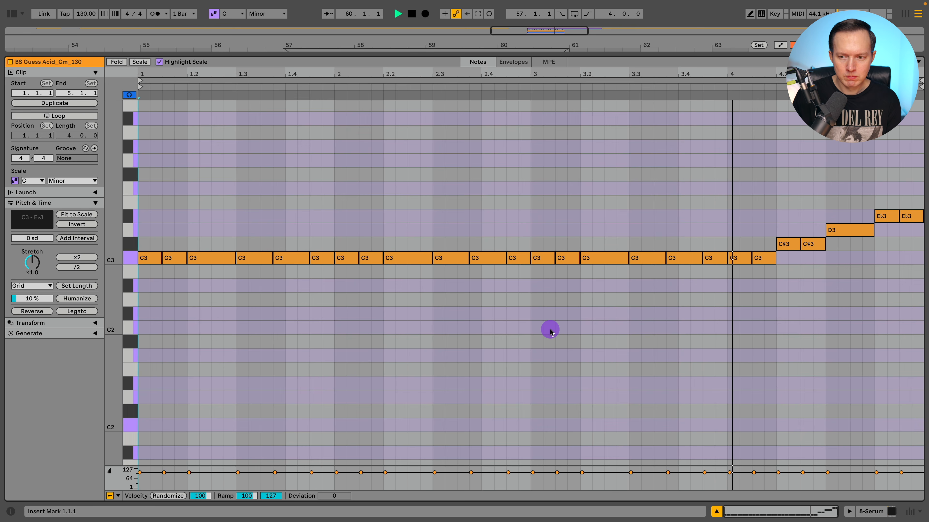
key(space)
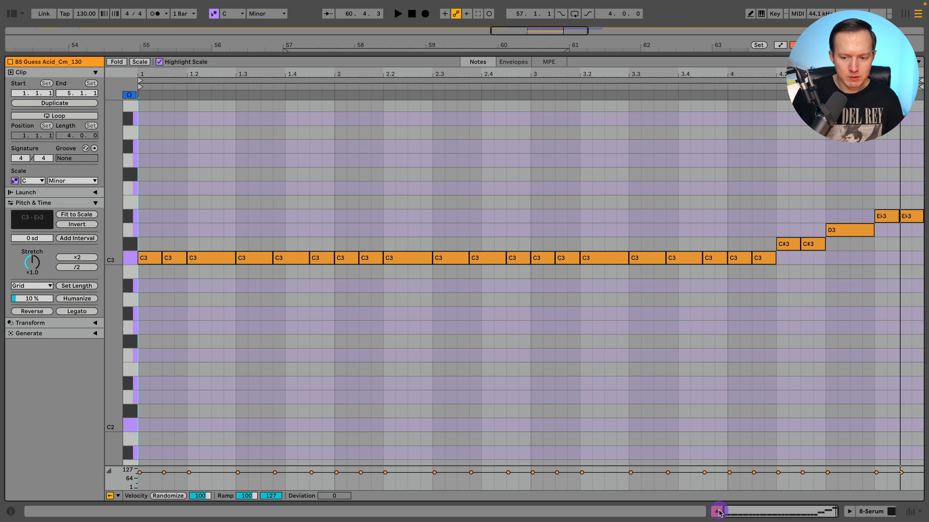
click(715, 511)
- Open the notes of the BS Guess Saw_Cm_130 clip and examine its bass pattern
click(511, 344)
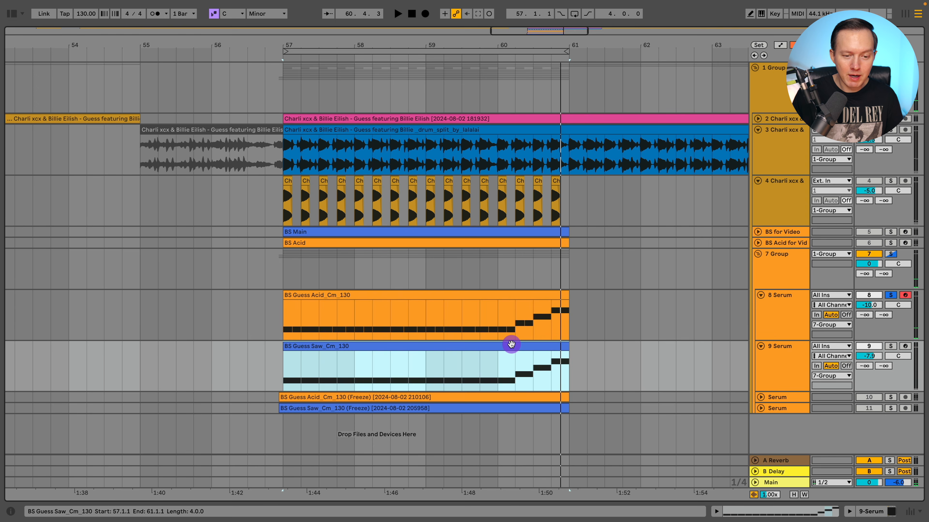
double_click(512, 345)
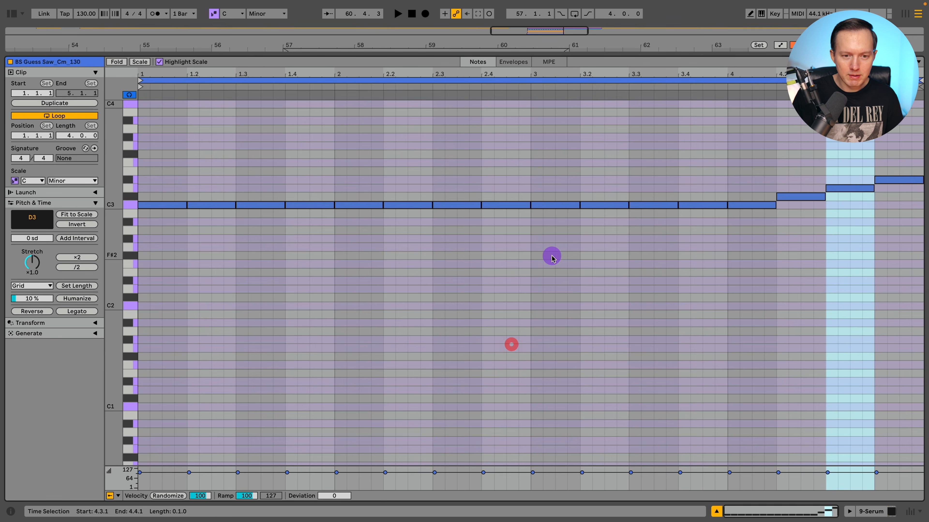
scroll(402, 243, up, 3)
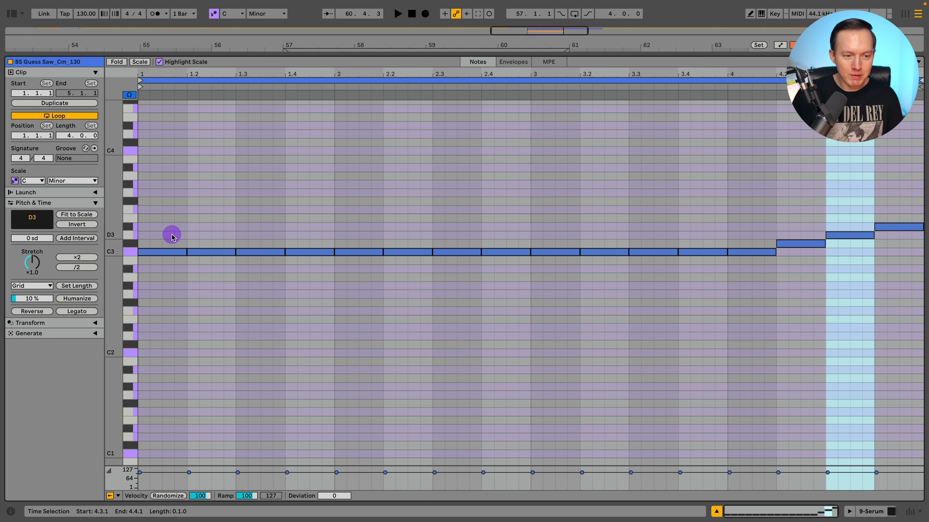
- Try the note editor's fixed grid at 1/4, and set it back to 1/16
right_click(174, 222)
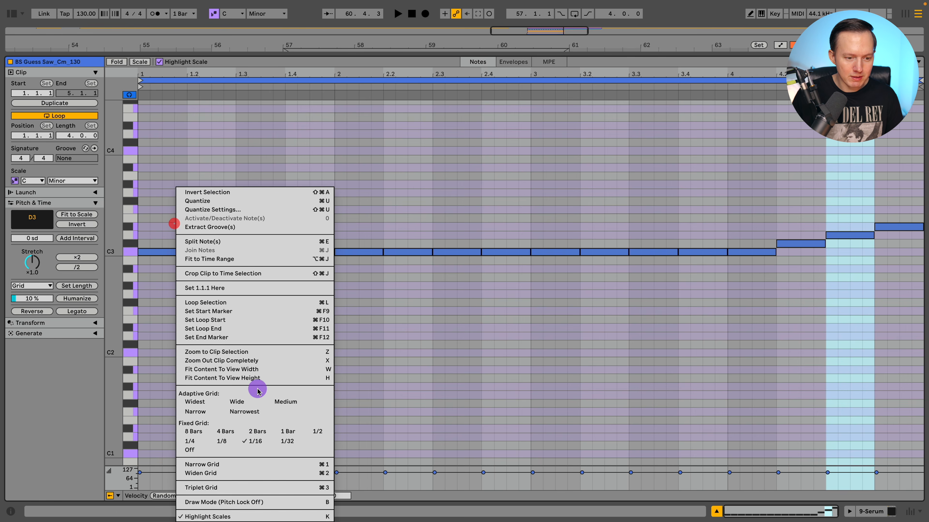
click(194, 443)
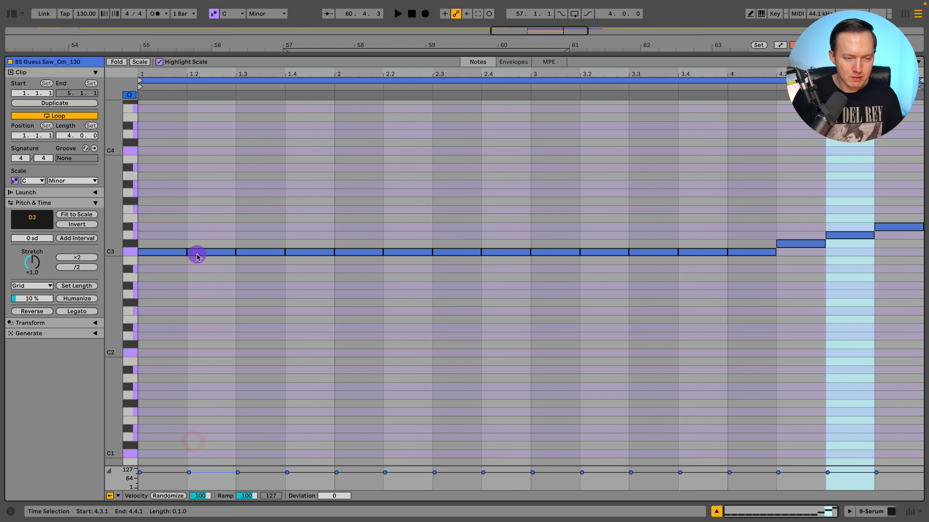
right_click(243, 280)
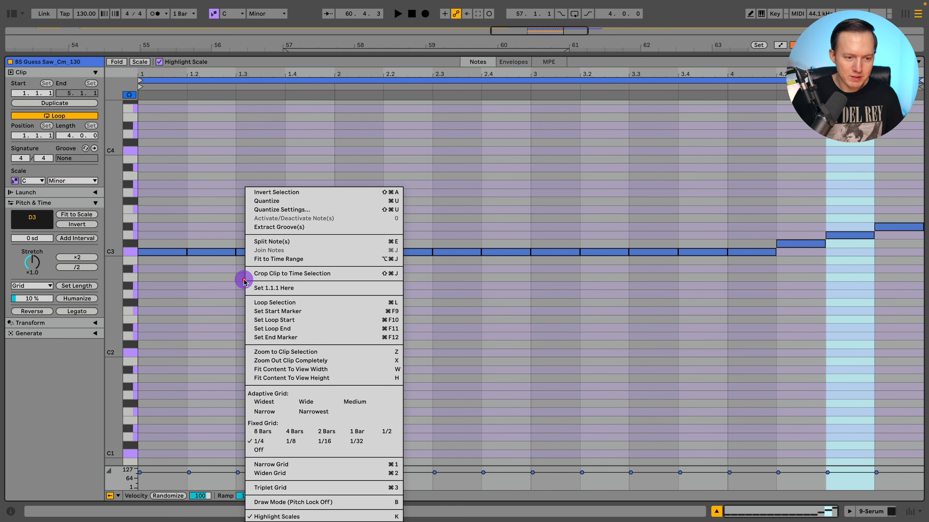
click(323, 441)
- Extend the first C3 note of the saw pattern up to 4.2.1, and return to the arrangement with the clip selected
drag(186, 250, 770, 255)
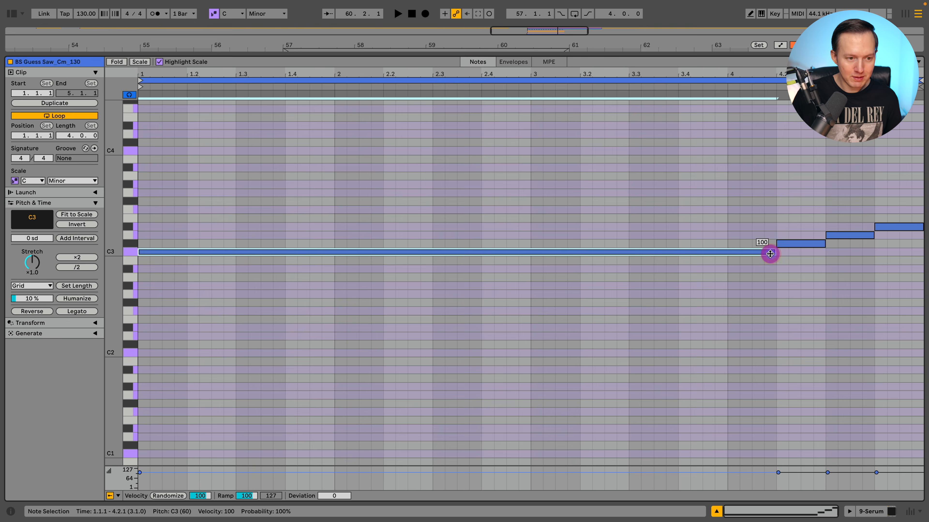
click(716, 512)
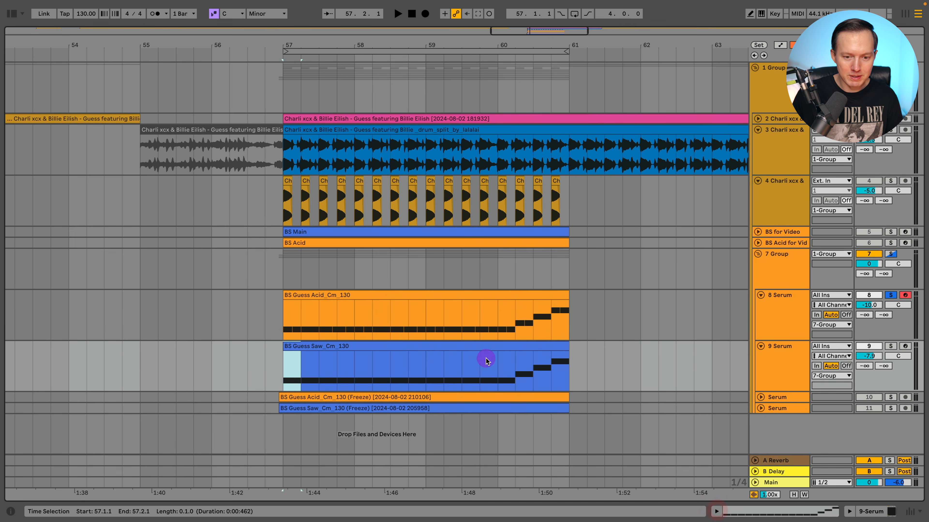
click(492, 349)
- Turn off solo on the 8 Serum track and its group, and select the 7 Group track
click(777, 361)
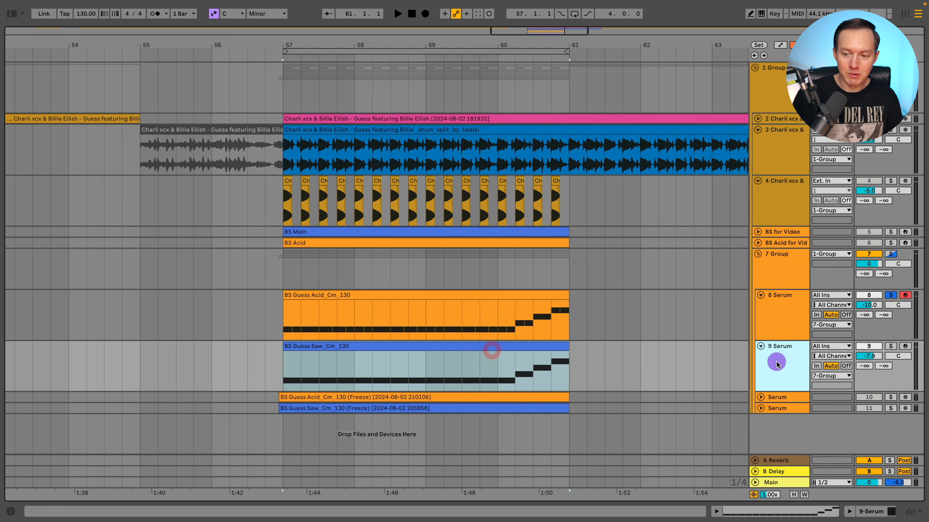
click(769, 242)
click(890, 296)
click(788, 263)
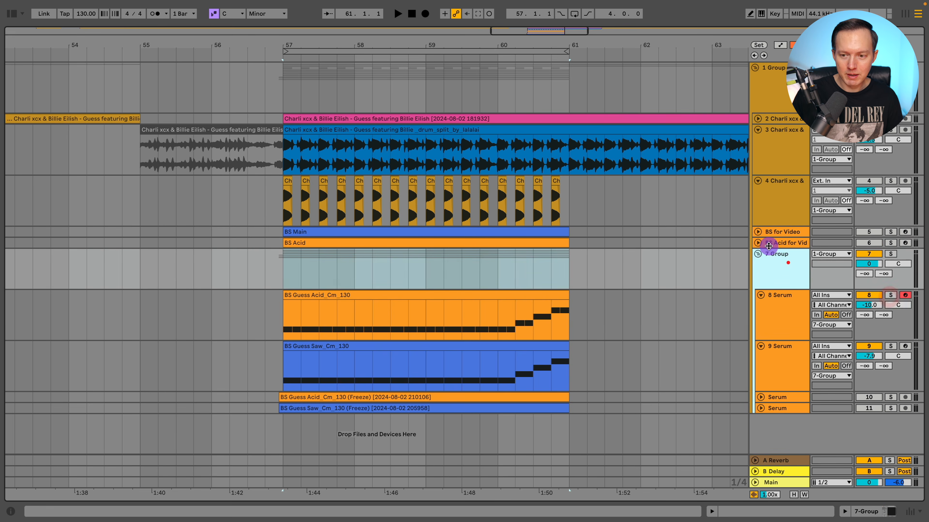
- Unfold the BS Acid for Video track to view its clip, and fold it again
click(758, 243)
click(783, 251)
scroll(638, 245, down, 2)
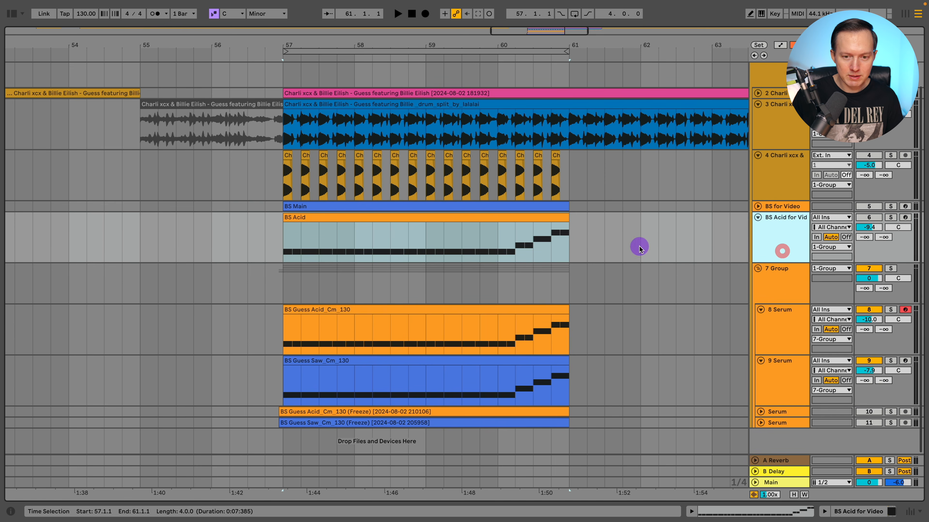
click(758, 217)
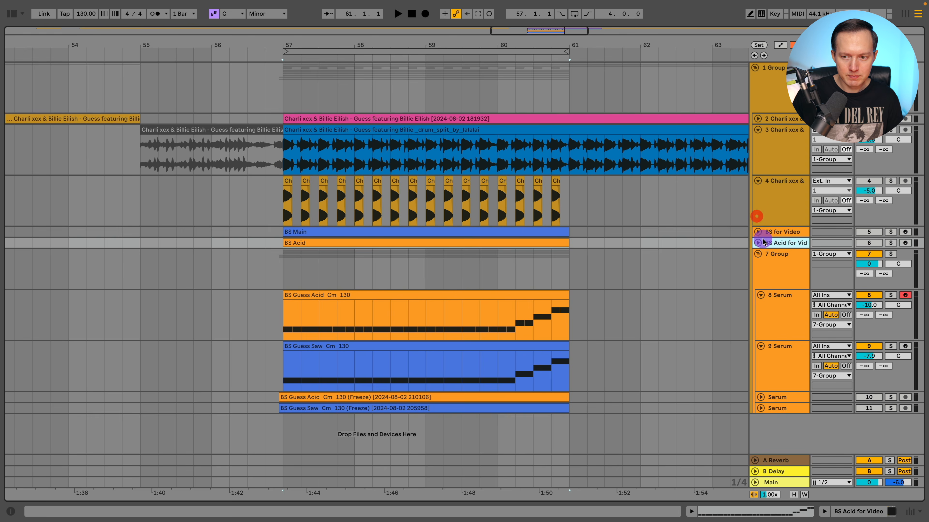
- Unfold the BS for Video track and solo it
click(758, 232)
click(776, 231)
click(890, 231)
click(763, 249)
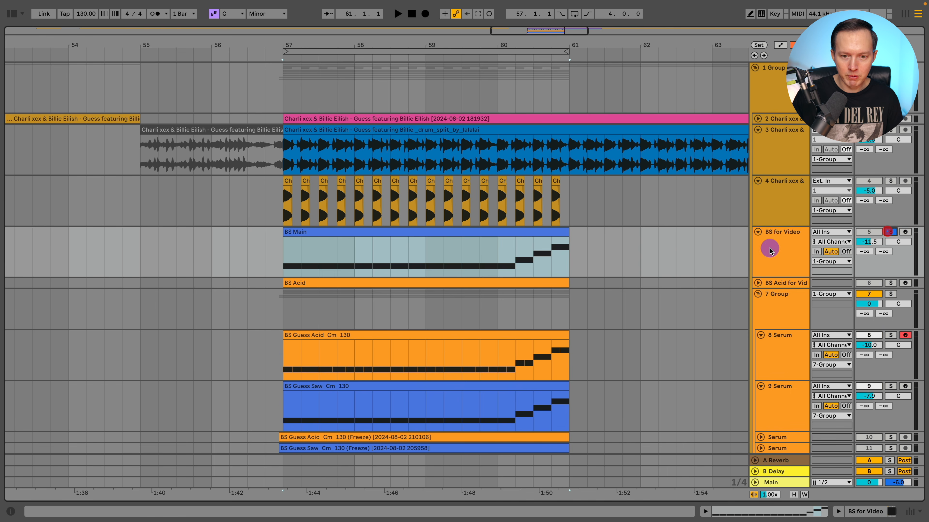
- Loop the BS Main clip and play it on the soloed BS for Video track
click(517, 230)
key(ctrl+l)
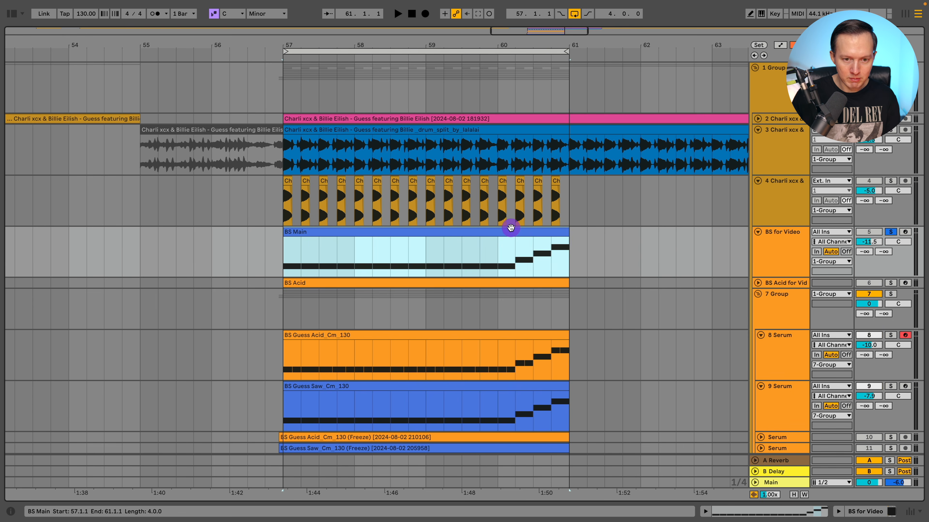
key(space)
click(777, 247)
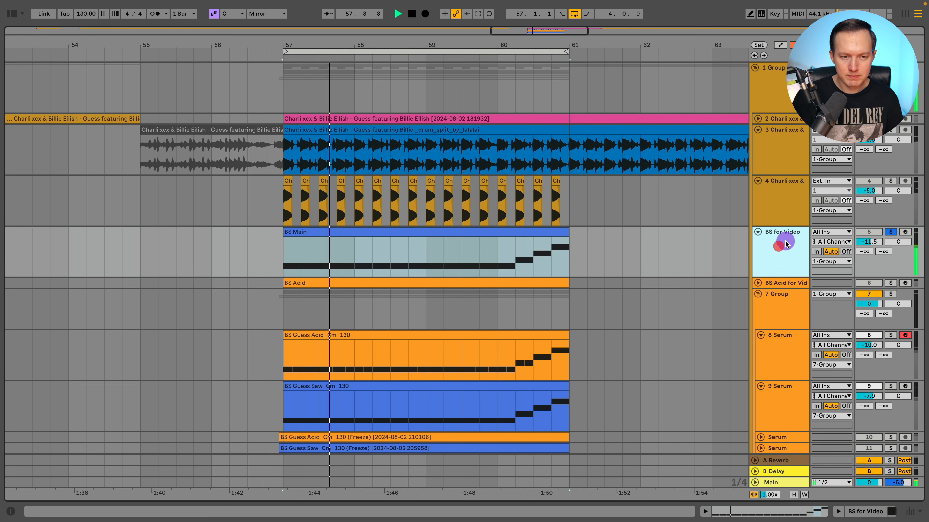
- Solo the drum split track and listen to the original song's part for comparison
click(780, 162)
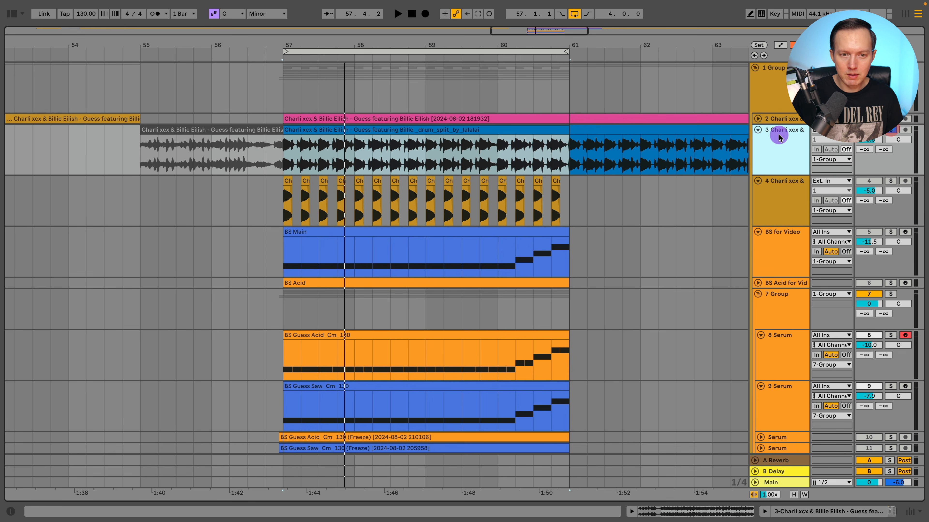
key(space)
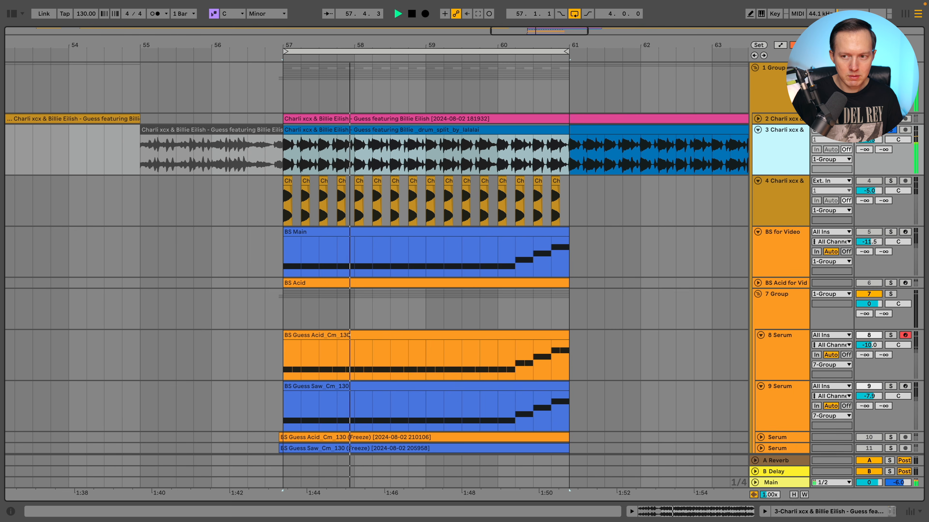
key(space)
- Open the Serum window of the BS for Video track and move it clear of the device view
click(786, 264)
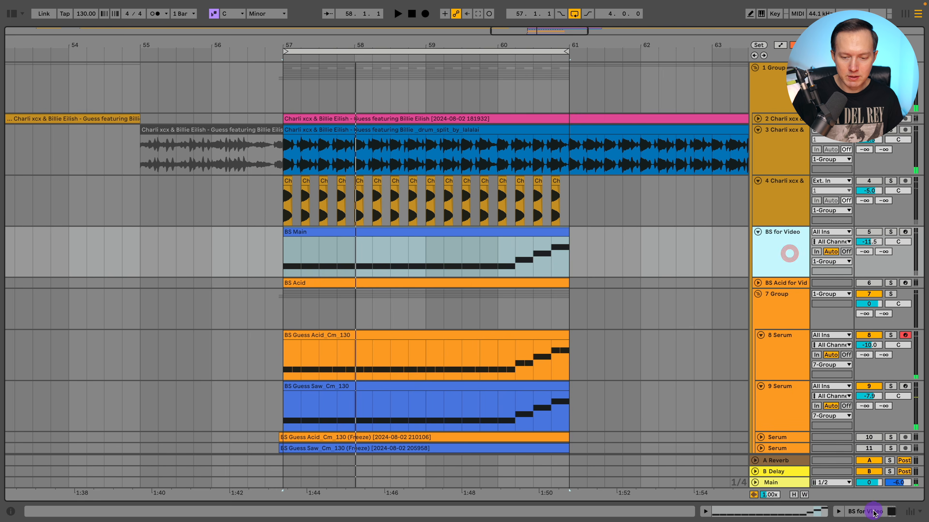
double_click(790, 253)
click(29, 396)
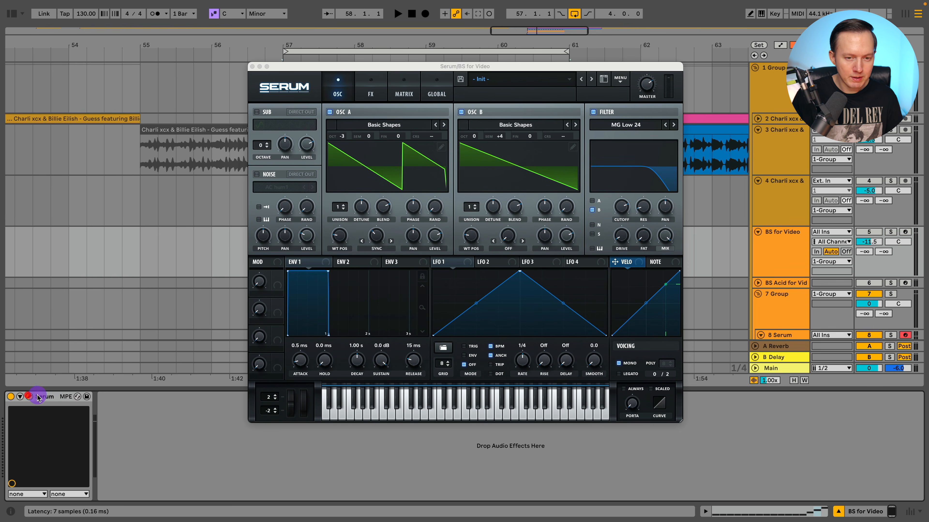
drag(487, 62, 437, 40)
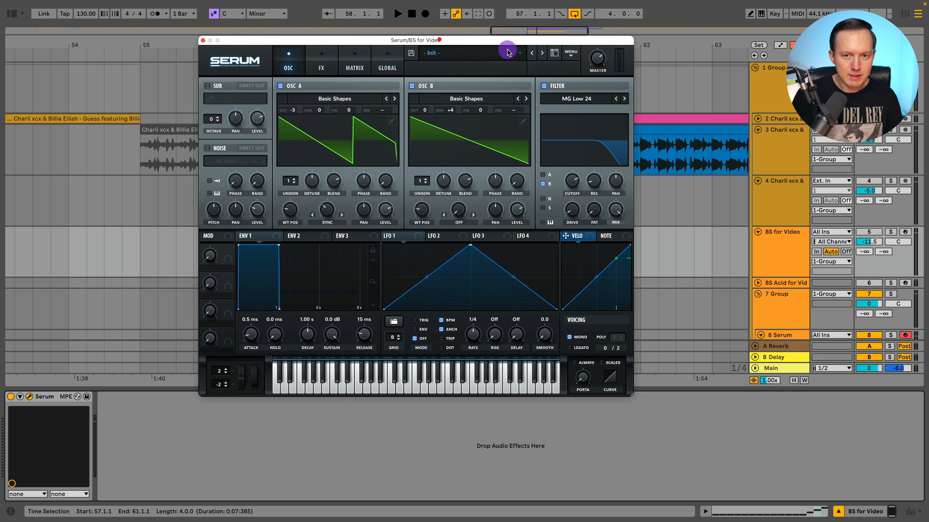
- Initialize the Serum preset and switch the voicing to mono
click(571, 52)
click(600, 113)
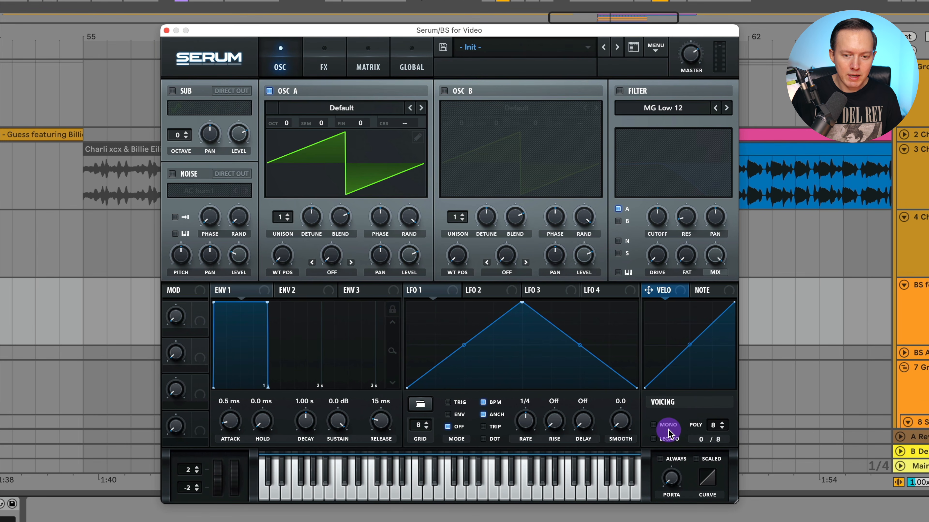
click(670, 428)
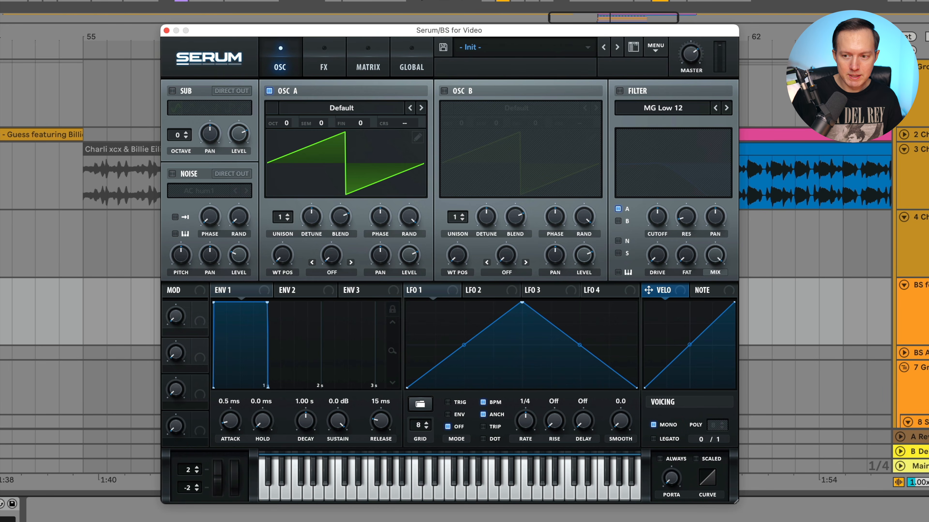
- Set oscillator A's octave to -3
scroll(805, 249, down, 2)
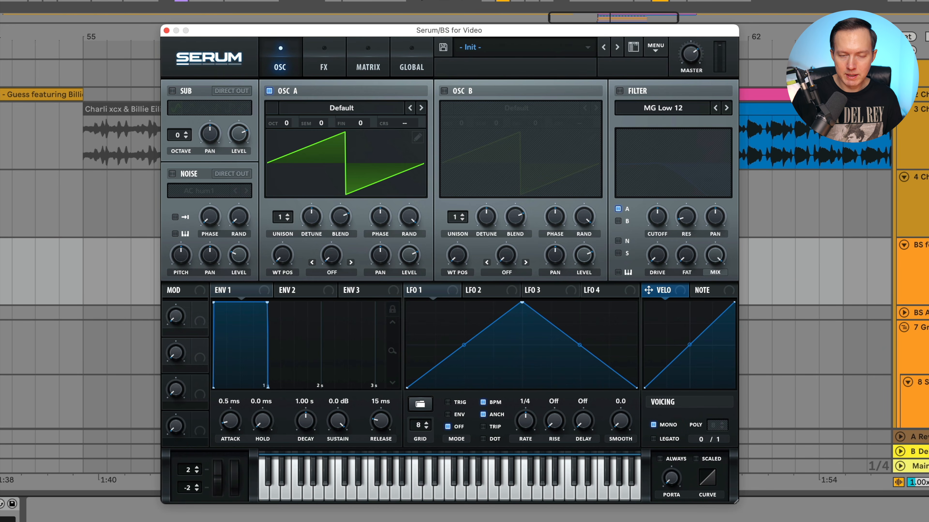
key(space)
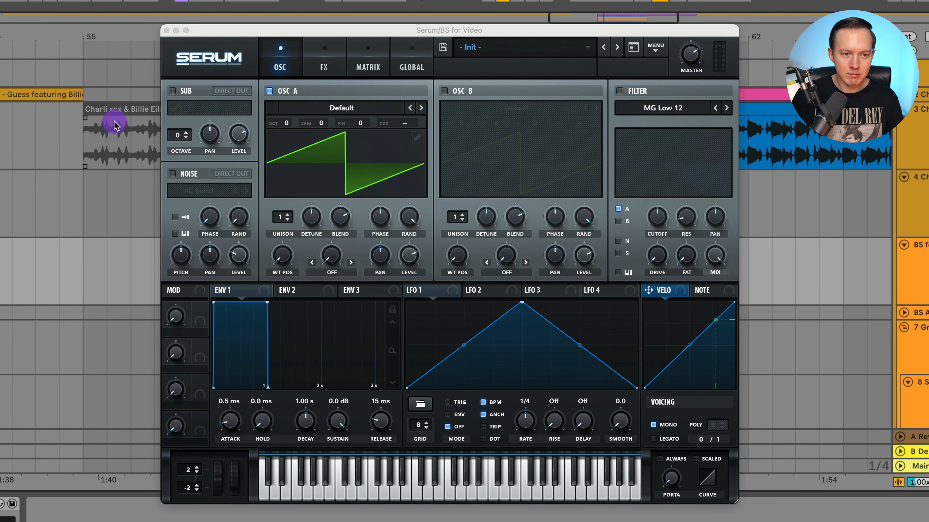
click(288, 138)
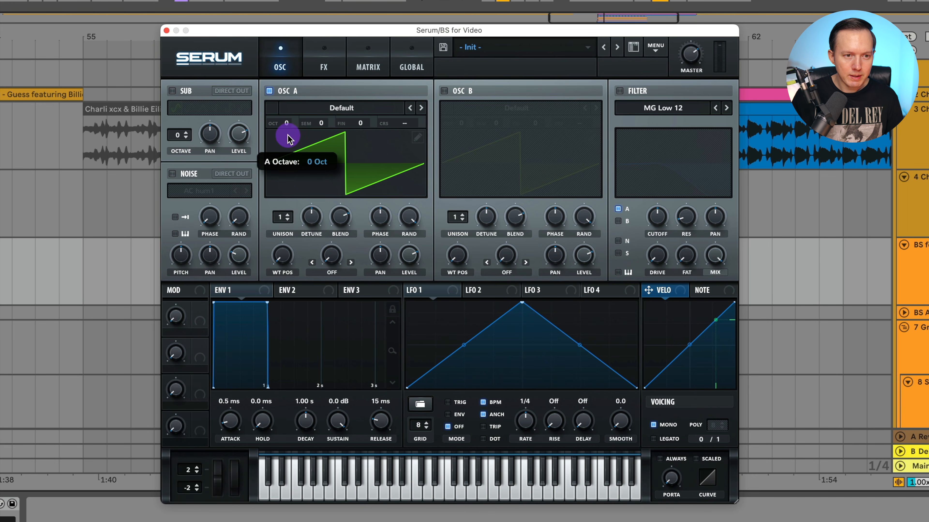
drag(288, 139, 290, 189)
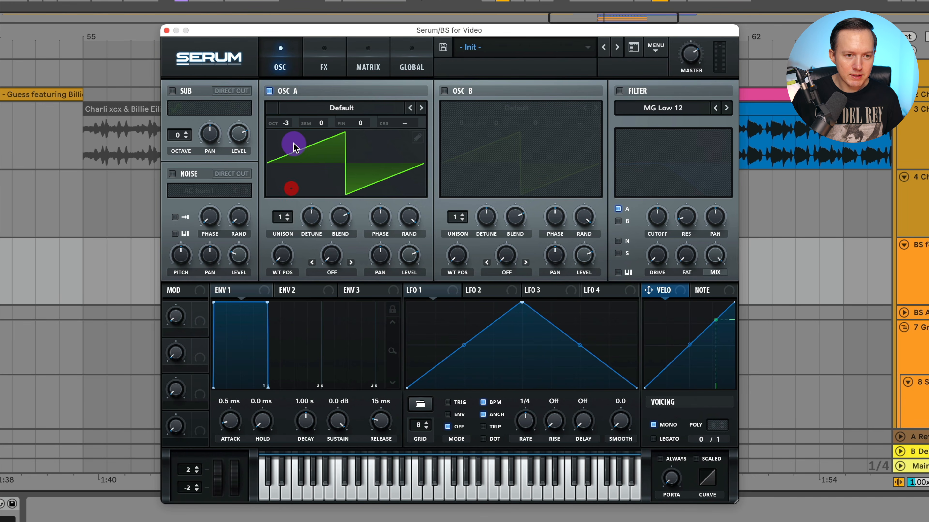
click(352, 109)
mouse_move(346, 124)
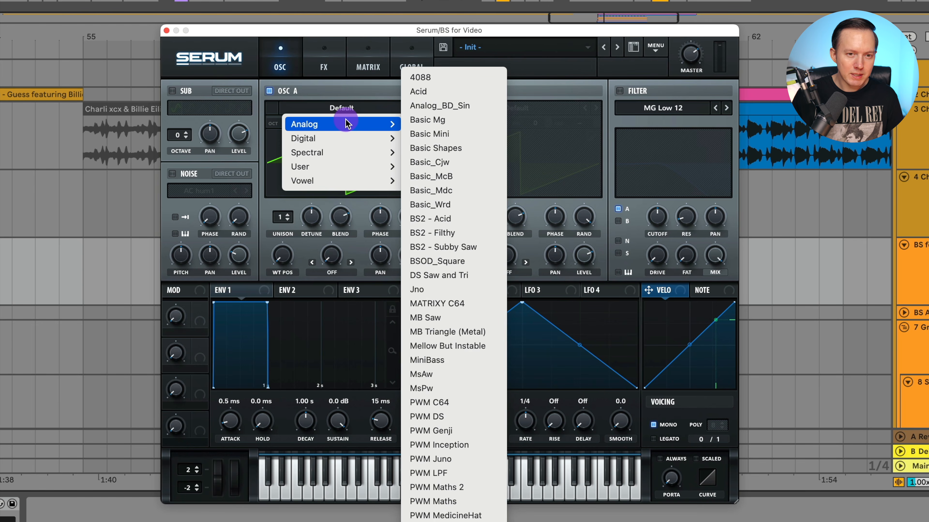
click(353, 80)
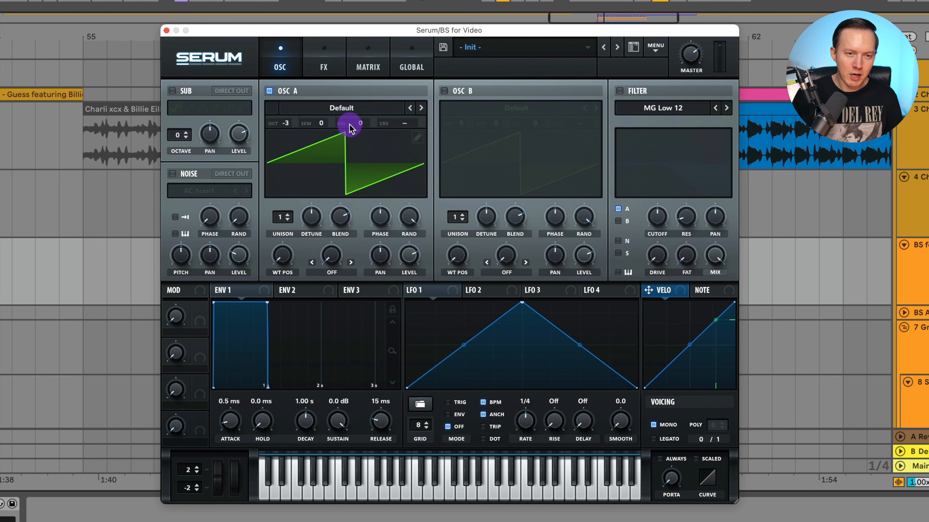
- Load the Analog wavetable Basic Shapes in oscillator A and move its wavetable position to the saw shape
click(344, 107)
mouse_move(336, 124)
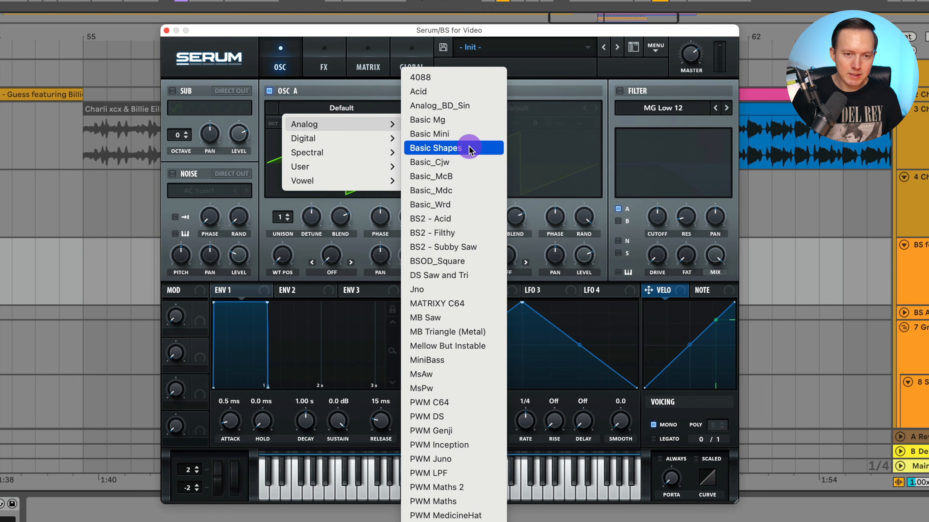
click(468, 153)
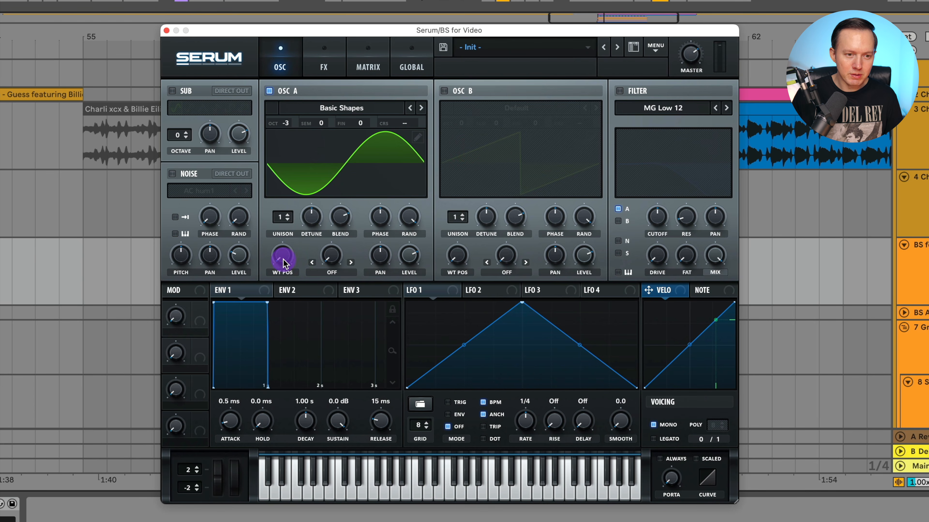
drag(284, 261, 292, 238)
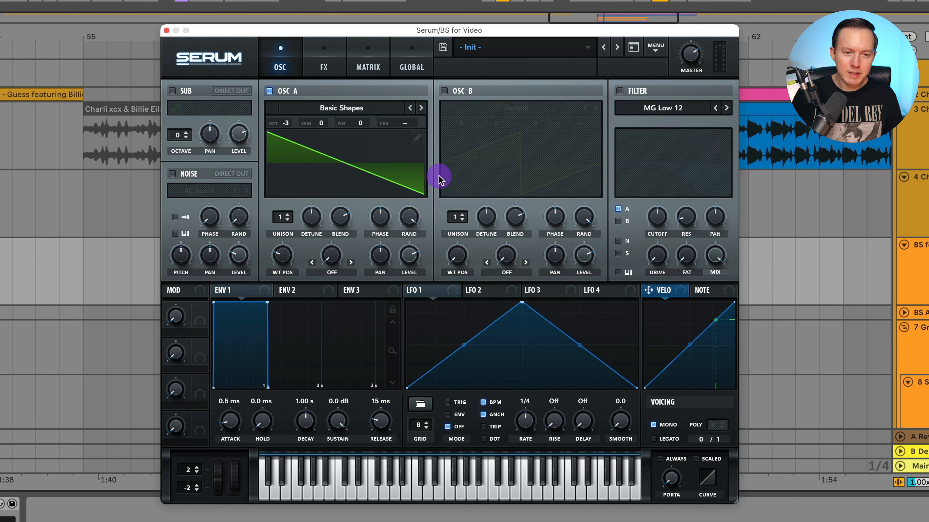
- Switch oscillator B on and back off, and lower oscillator A's random phase
click(444, 91)
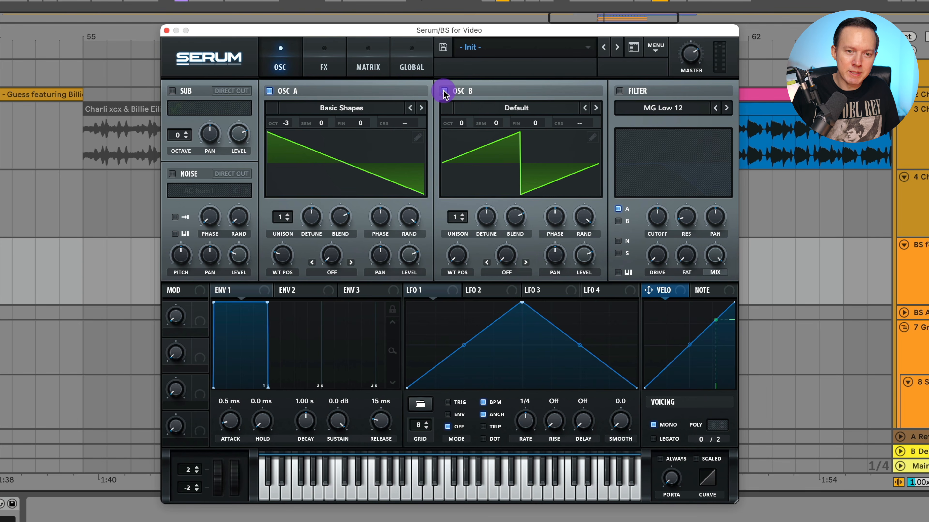
click(445, 91)
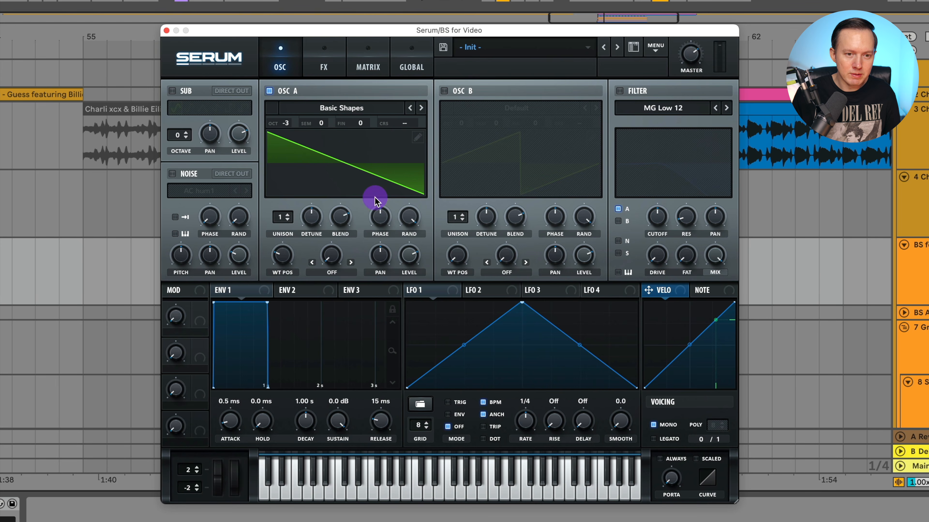
drag(408, 214, 412, 253)
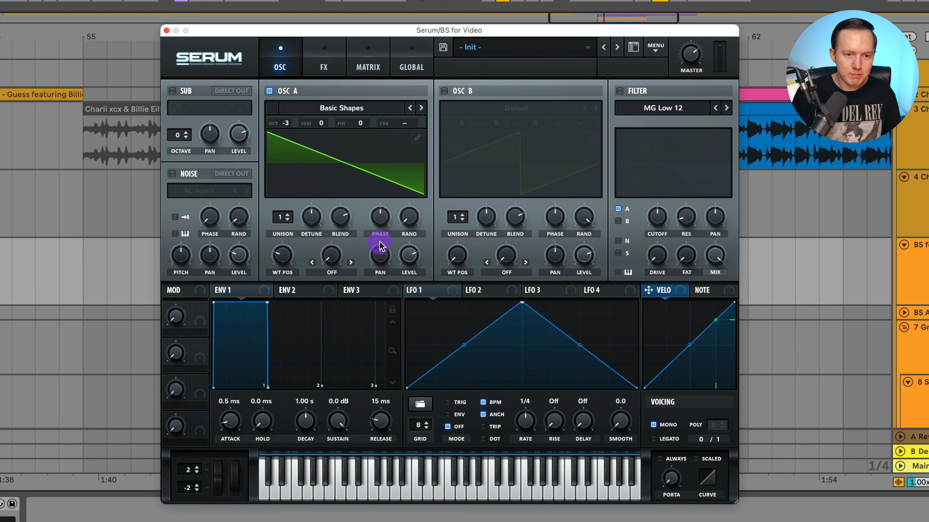
click(409, 218)
- Set oscillator A's warp mode to Sync (No Window)
click(339, 273)
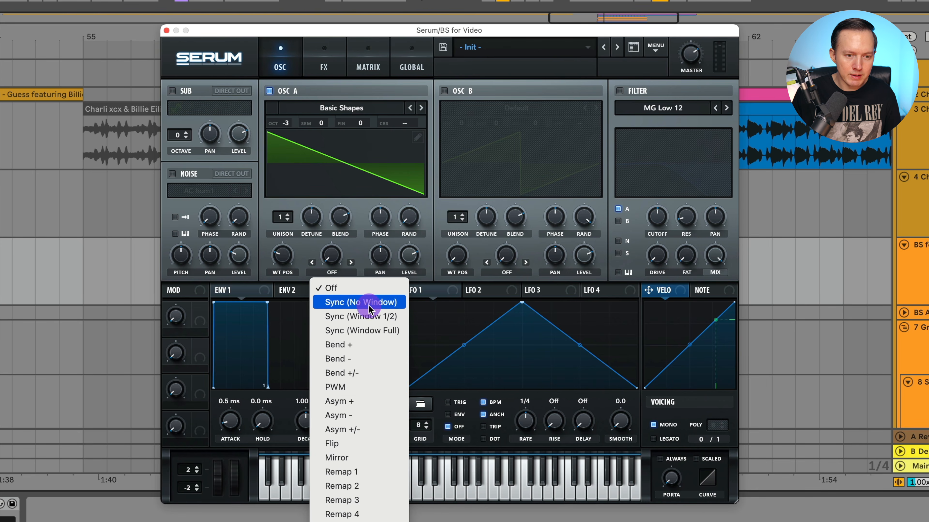
click(359, 303)
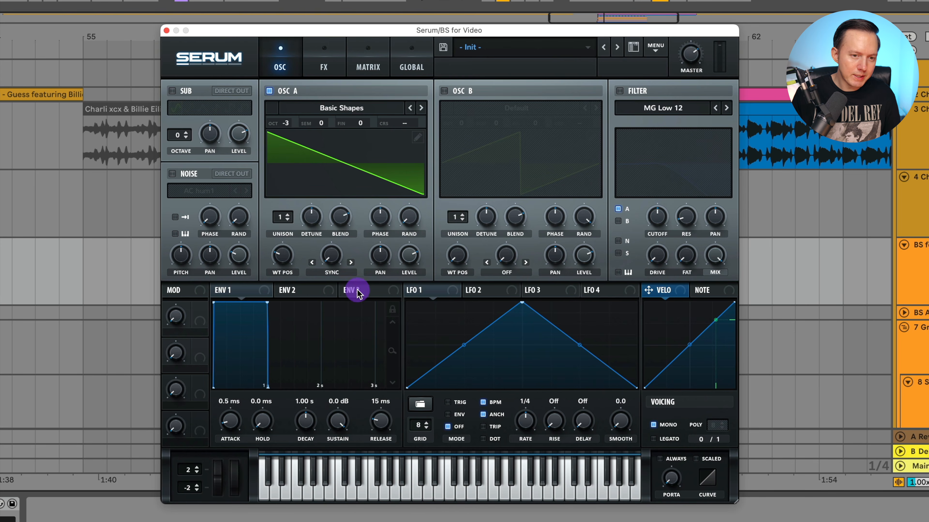
click(343, 273)
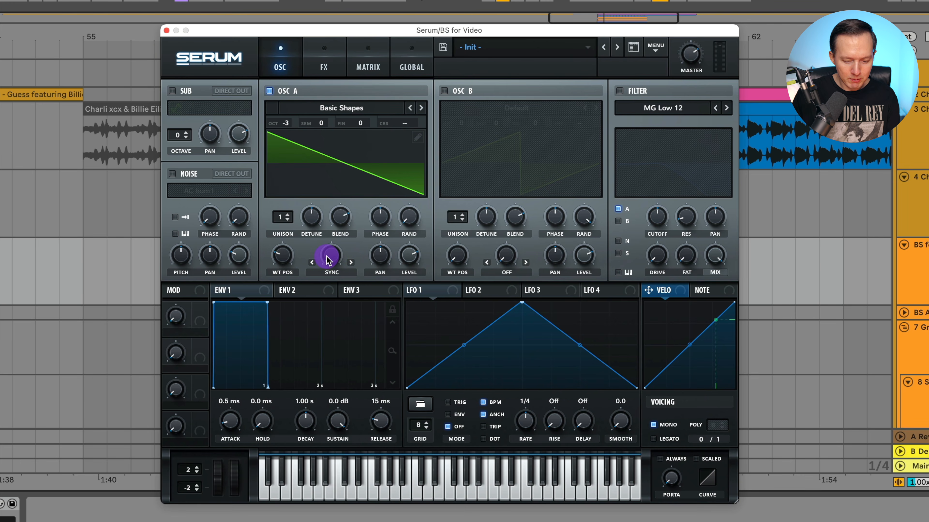
- Sweep oscillator A's sync amount up to a high setting and back down to a low one
drag(331, 264, 343, 224)
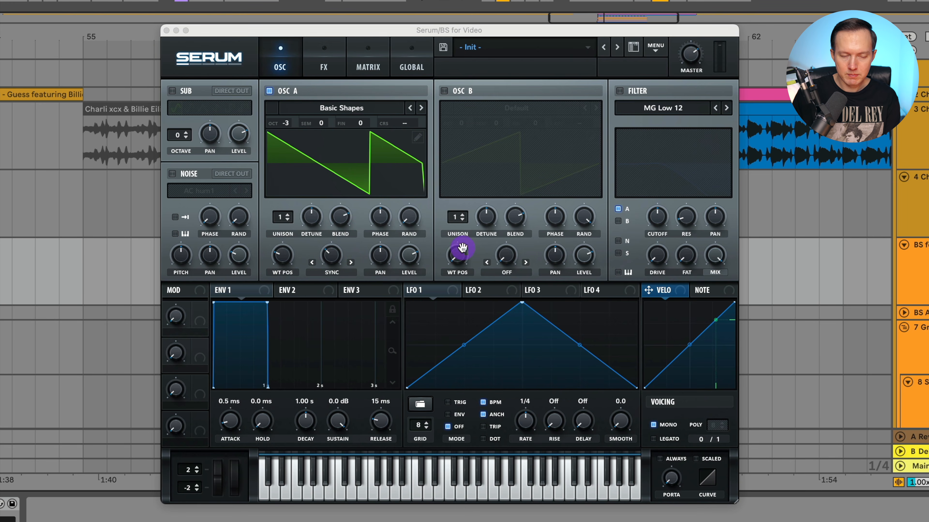
drag(332, 261, 353, 270)
click(352, 266)
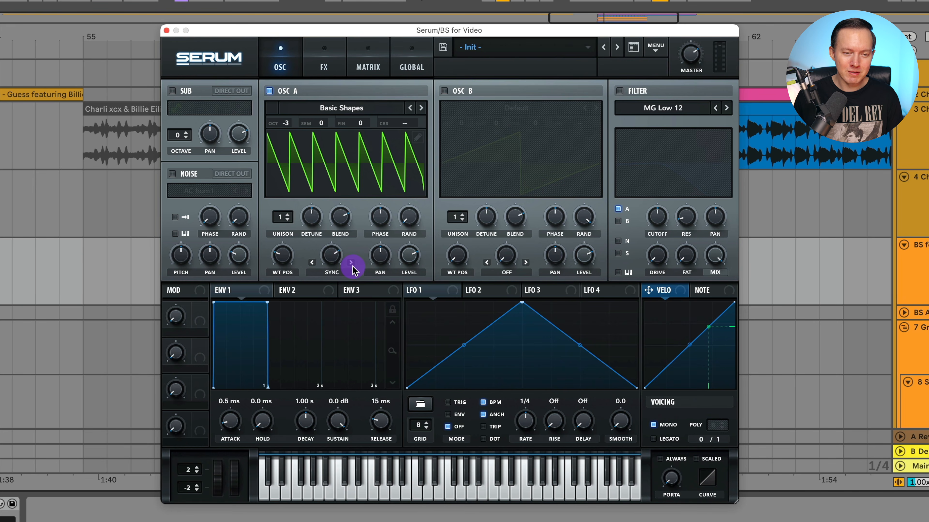
drag(342, 260, 353, 319)
- Shape LFO 1 into a rising ramp and assign it to oscillator A's sync amount in Env mode
click(424, 290)
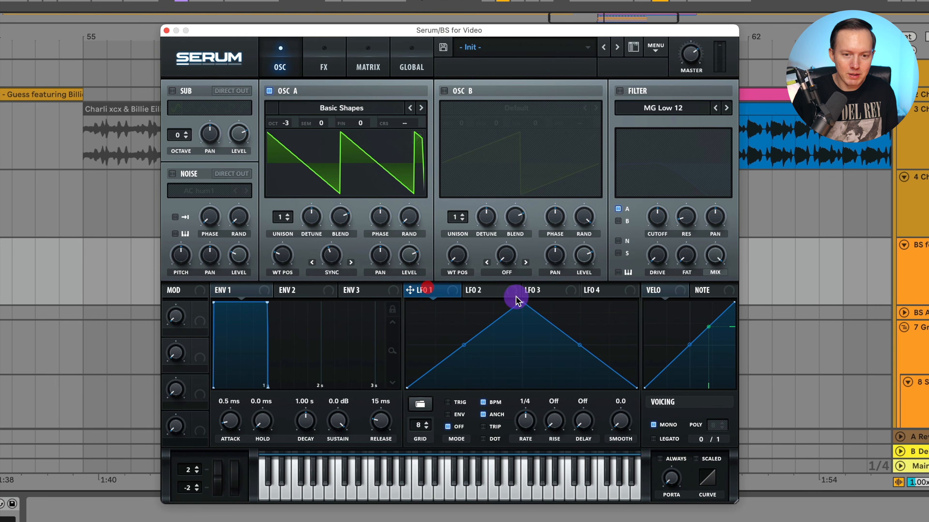
click(768, 280)
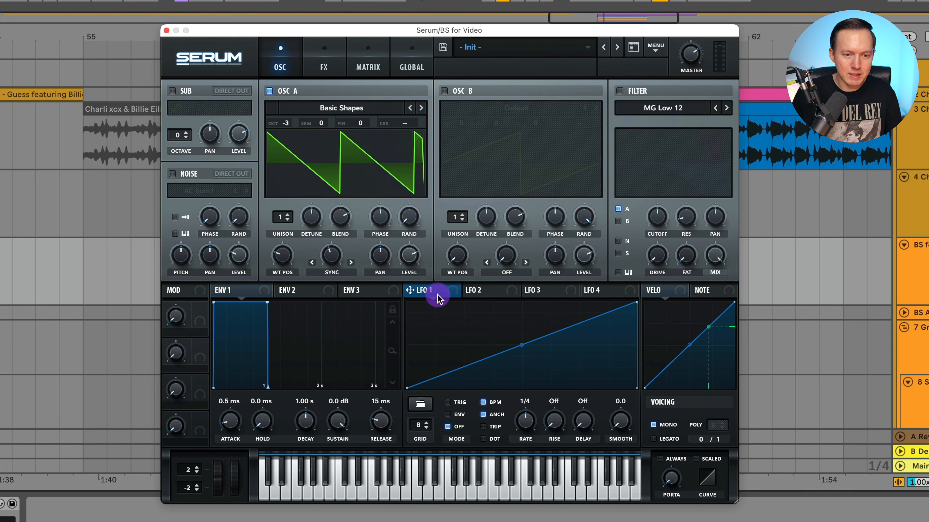
drag(437, 295, 332, 257)
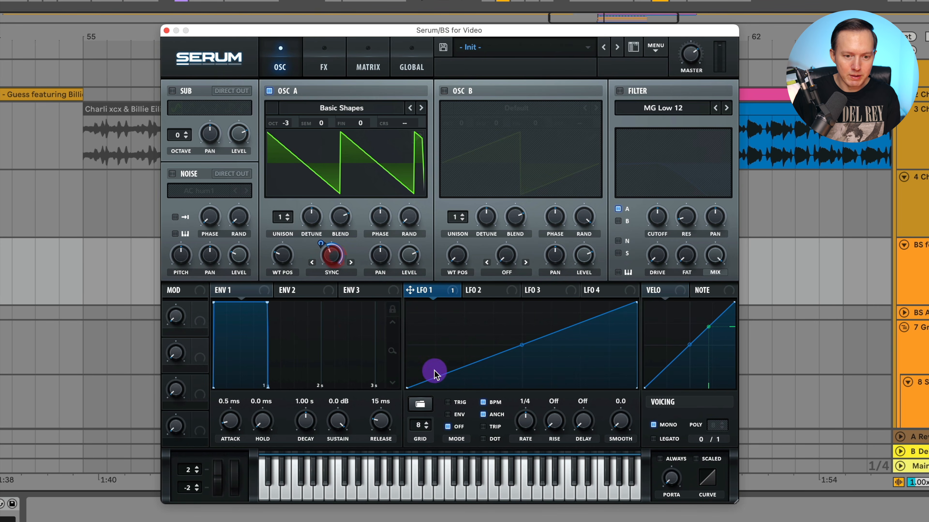
click(455, 415)
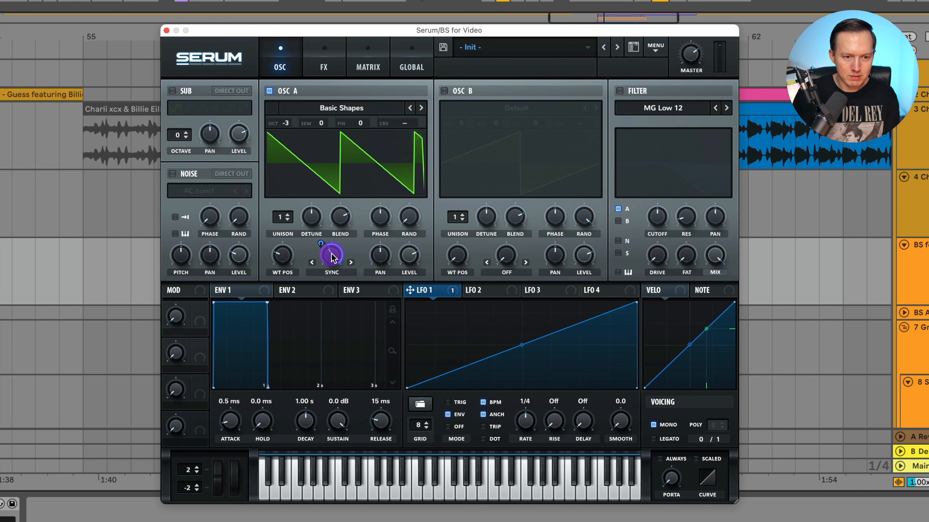
- Increase LFO 1's modulation of oscillator A's sync amount, with the LFO rate at 1/16 and its mode on Trig
drag(328, 261, 352, 218)
mouse_move(529, 432)
mouse_down()
mouse_move(532, 409)
mouse_move(535, 446)
mouse_move(541, 419)
mouse_up()
click(451, 401)
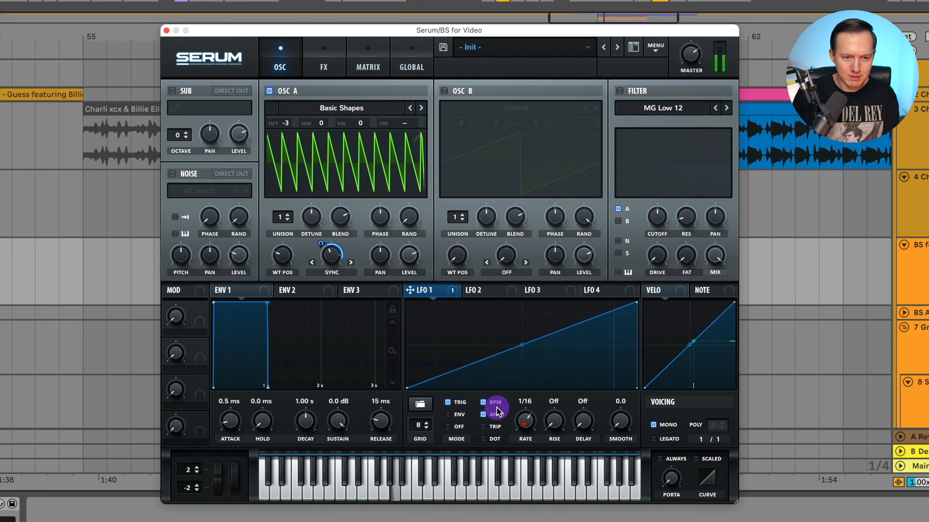
- Remove LFO 1's modulation from oscillator A's sync amount and set the sync amount to 1.5
right_click(432, 293)
click(453, 346)
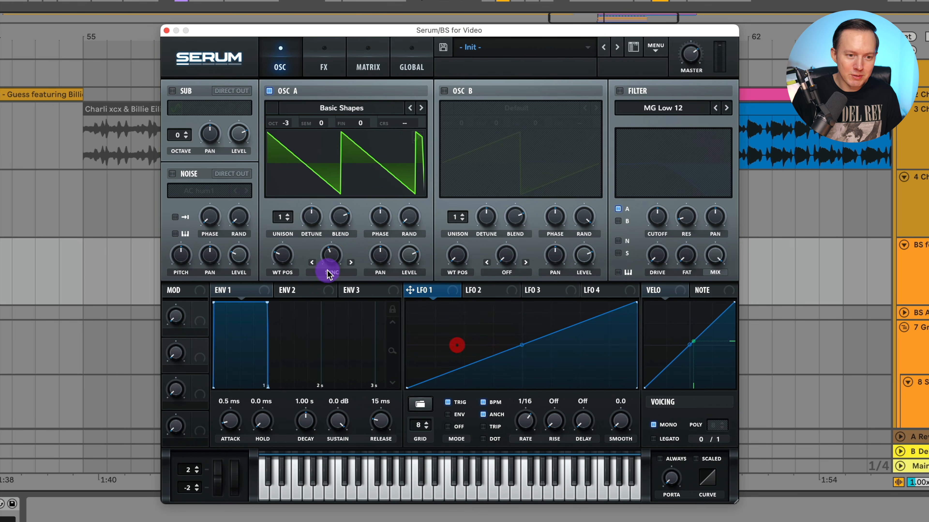
click(329, 261)
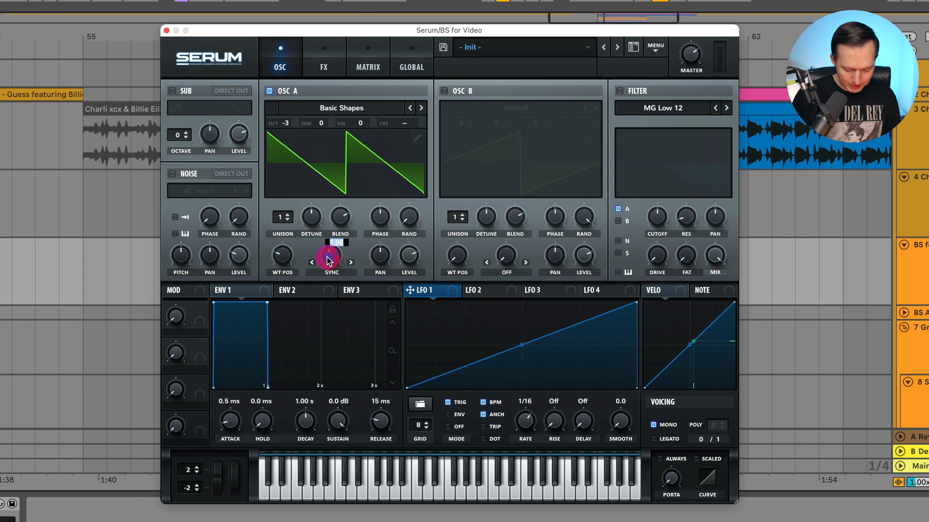
text(1.5)
key(Return)
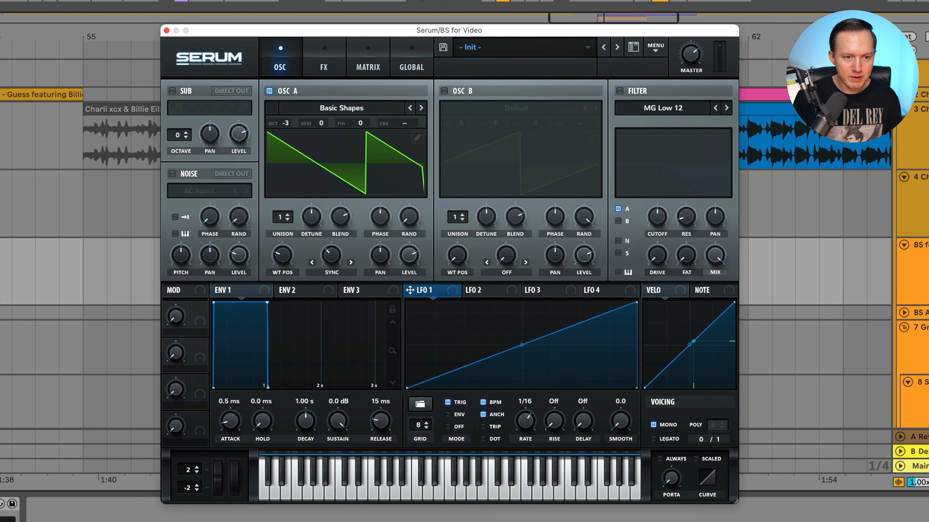
key(space)
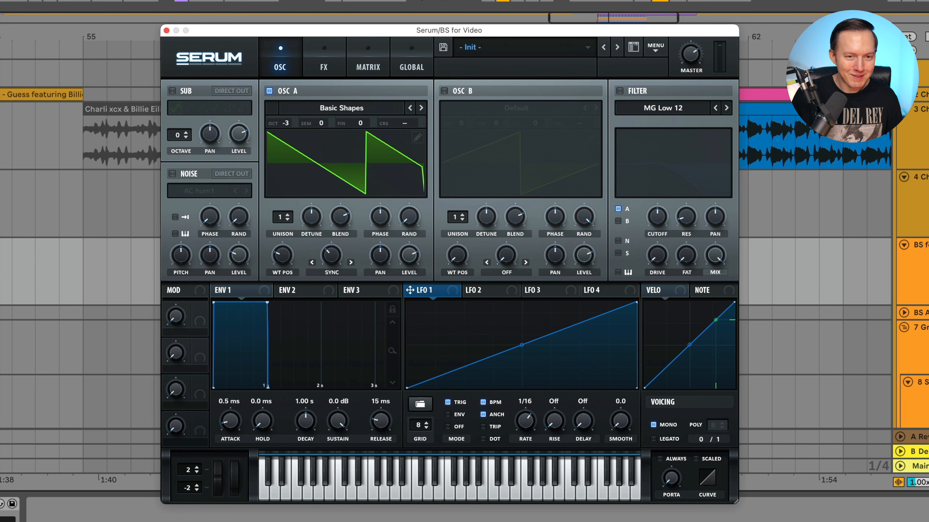
- Enable oscillator B with the Analog wavetable Basic Shapes at its saw position, tuned to +4 semitones
click(444, 91)
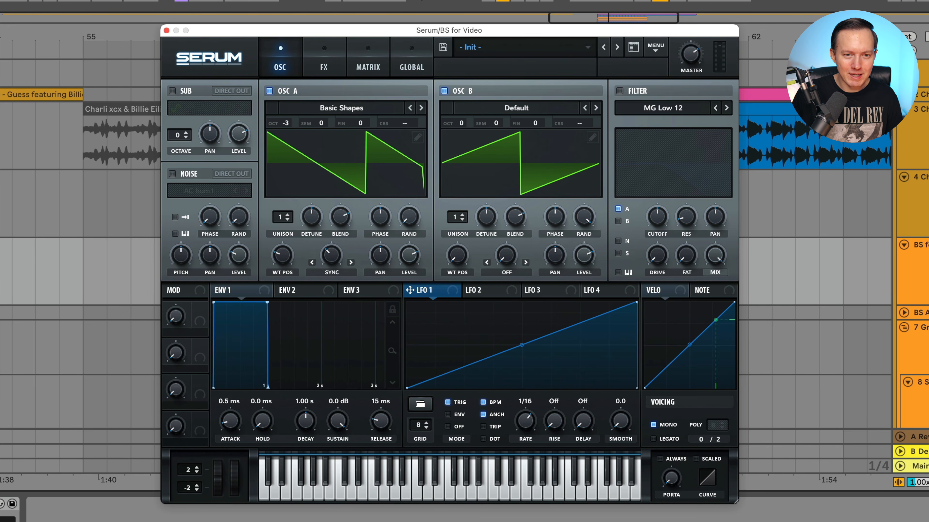
click(499, 107)
mouse_move(475, 125)
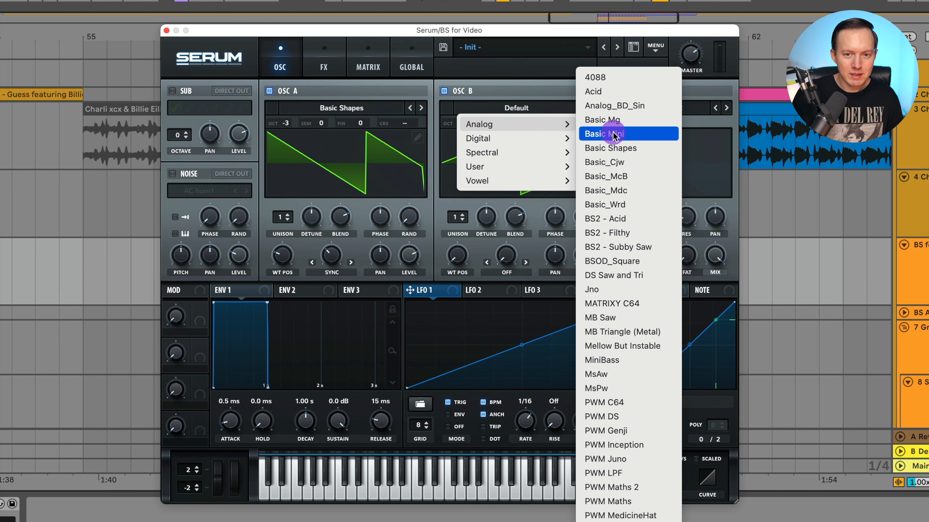
click(621, 149)
drag(453, 258, 467, 225)
drag(497, 123, 514, 97)
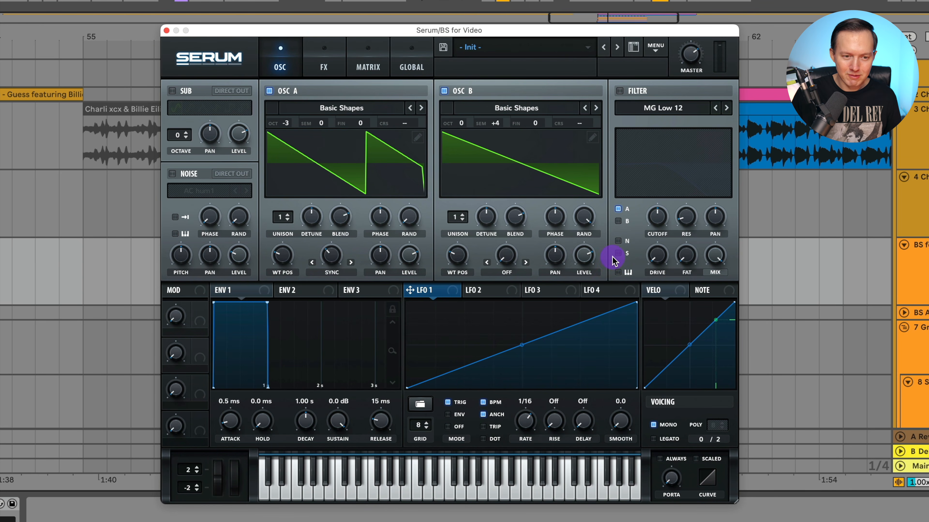
- Enable the filter for oscillator B only and choose the MG Low 24 type
click(620, 92)
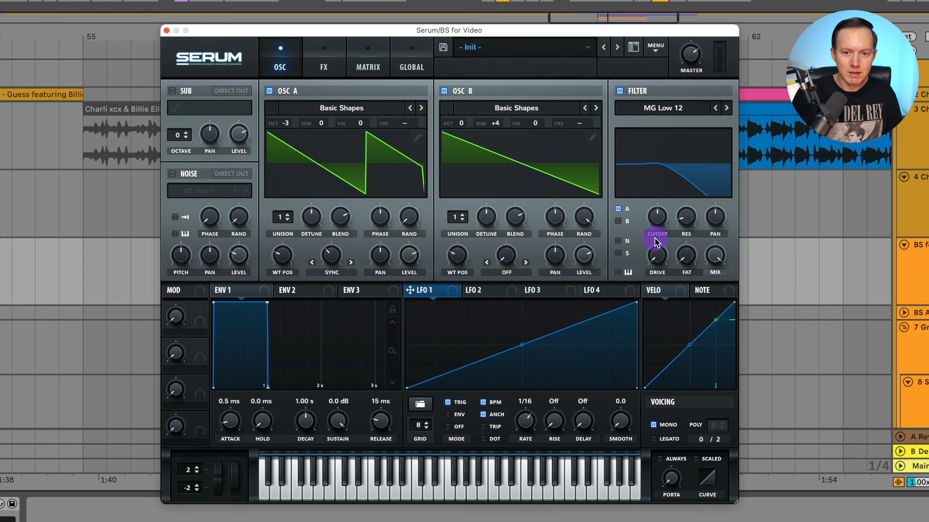
click(619, 209)
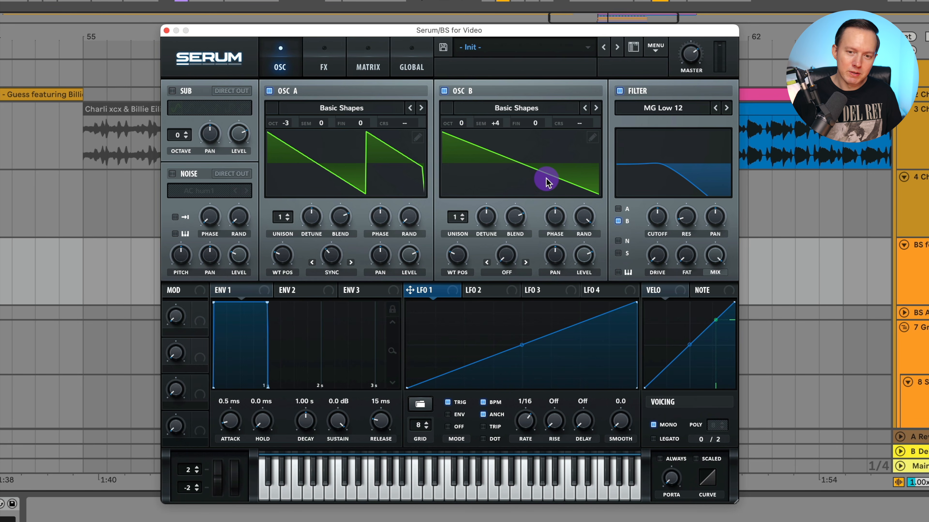
click(726, 108)
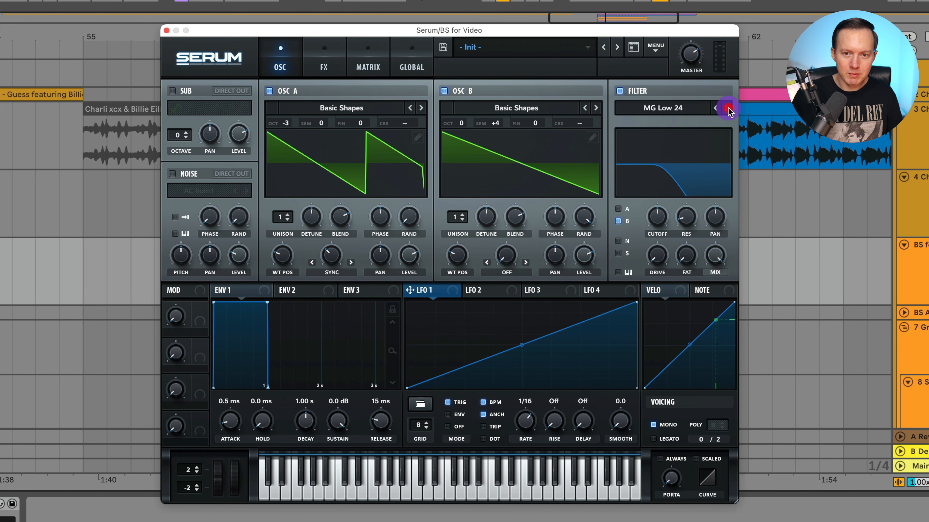
- Set the filter cutoff to 3110 Hz and audition the bass
drag(663, 216, 660, 218)
double_click(662, 221)
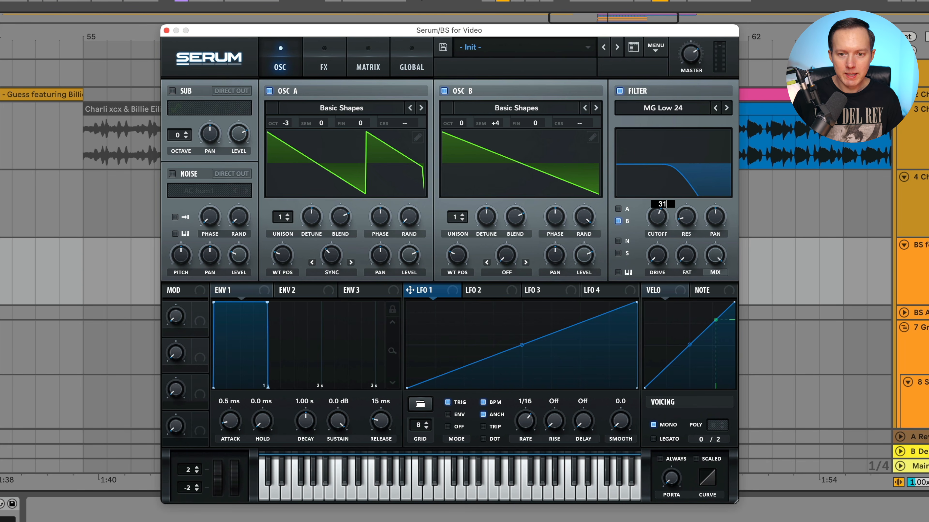
text(3110)
key(Return)
key(space)
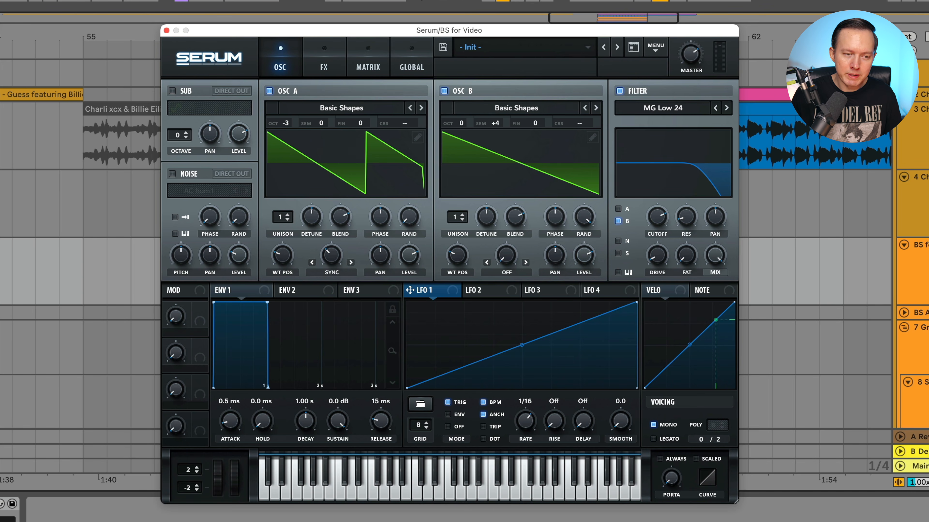
- Enable the Compressor effect with Multiband on
click(323, 67)
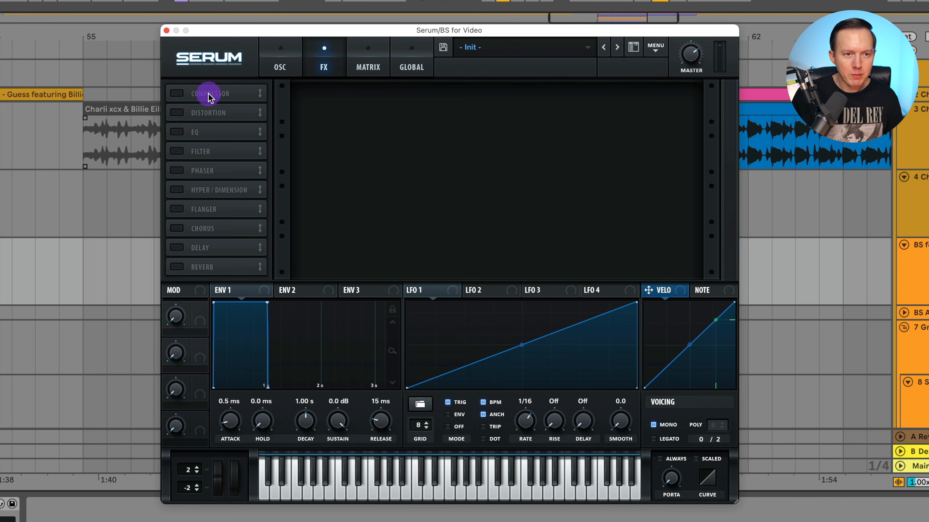
click(176, 94)
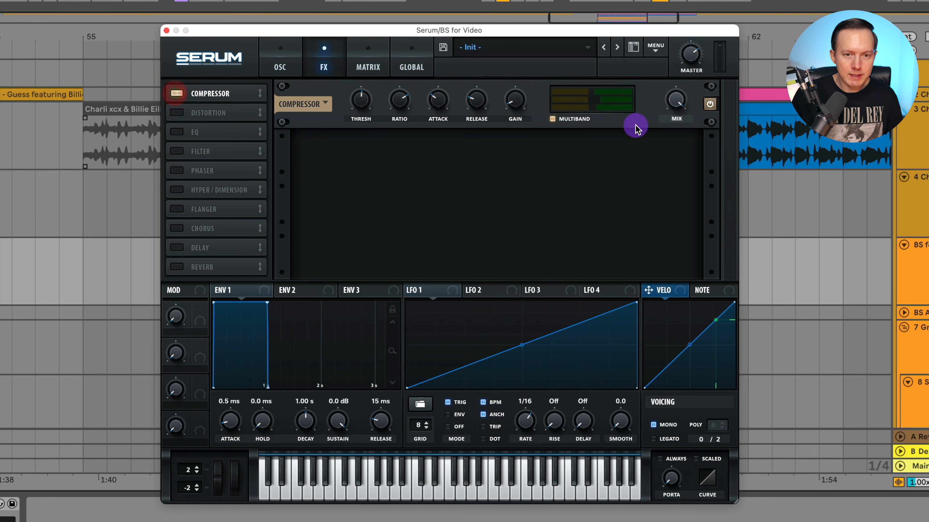
click(552, 118)
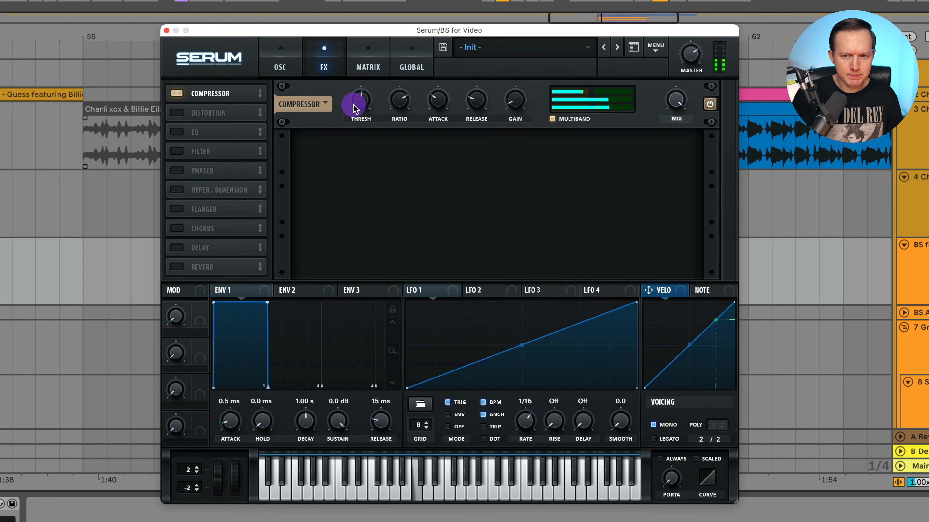
- Enable the Tube distortion effect with its drive at maximum and audition the bass
click(183, 114)
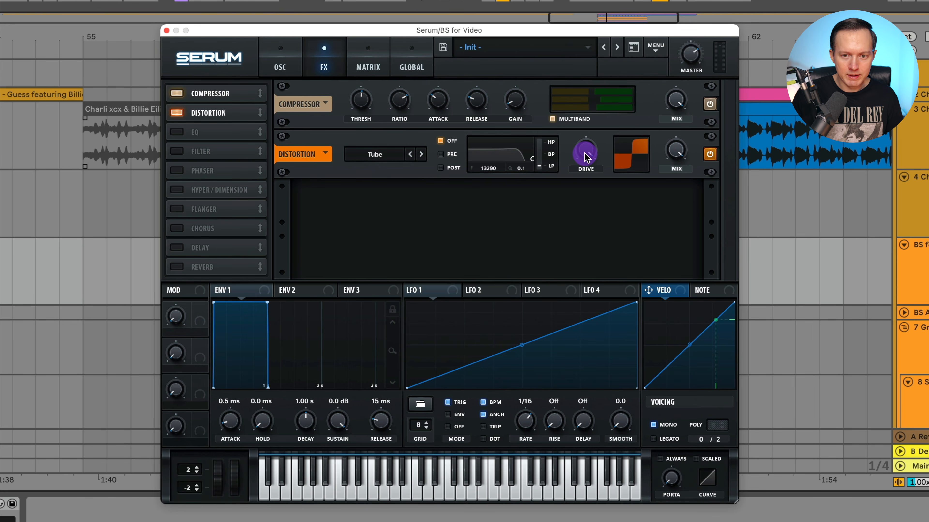
key(space)
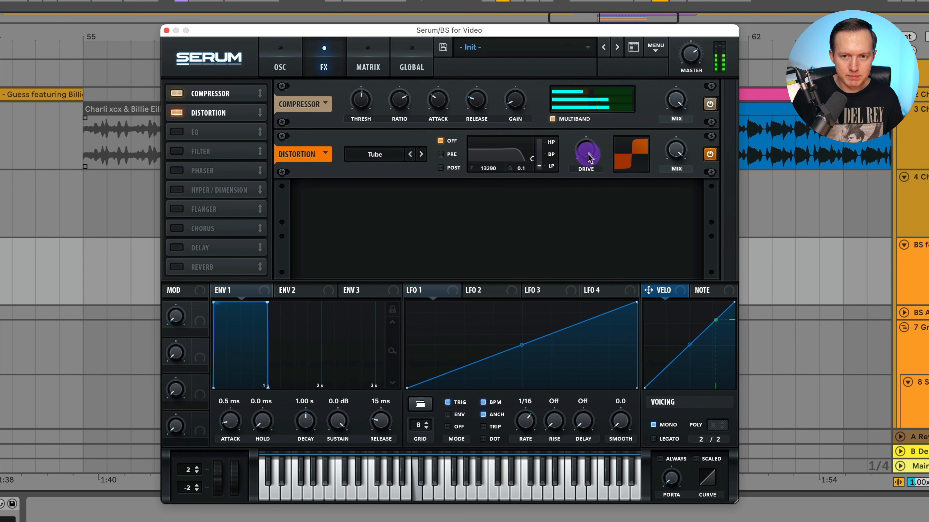
key(space)
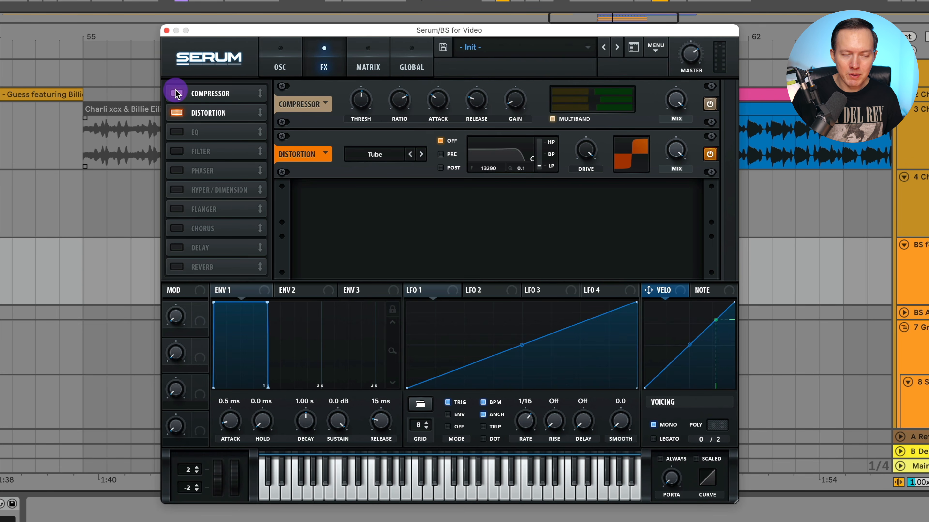
- Compare the playing bass with the compressor bypassed and active, ending with the compressor on
key(space)
click(175, 93)
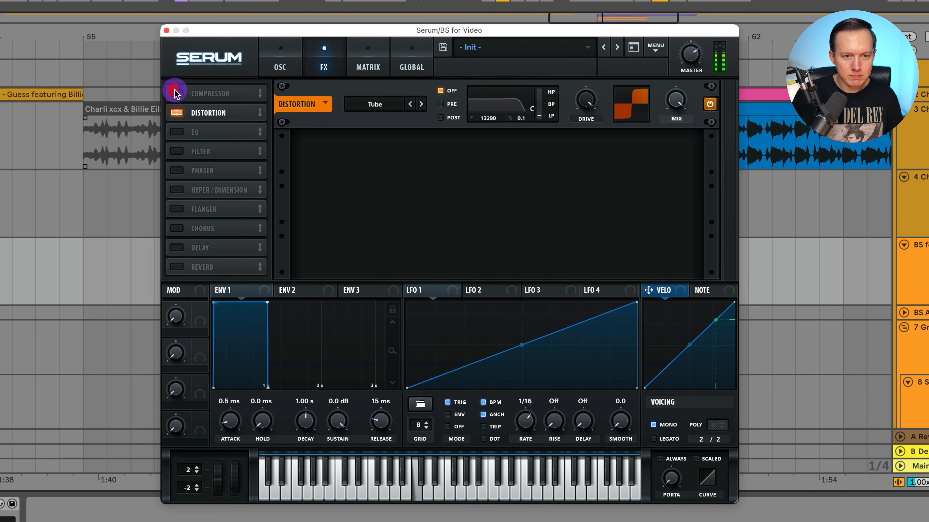
click(175, 92)
click(175, 92)
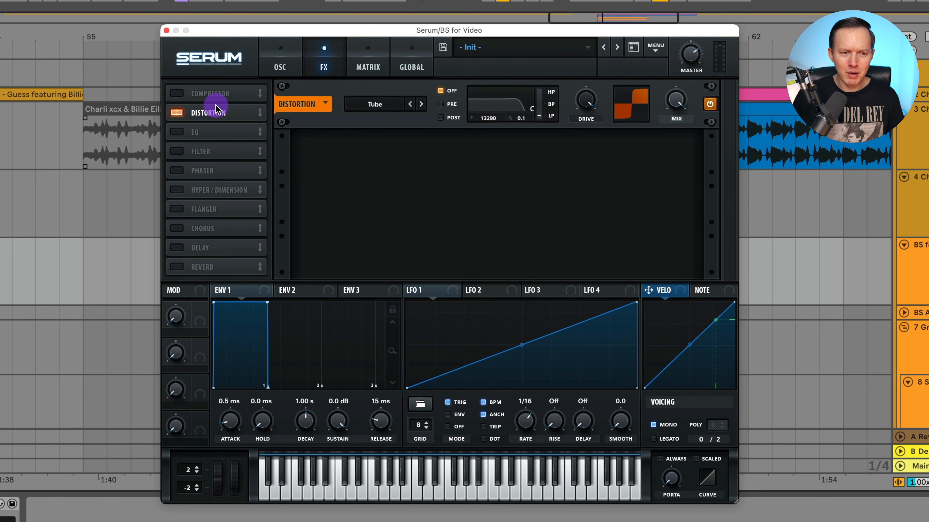
click(177, 94)
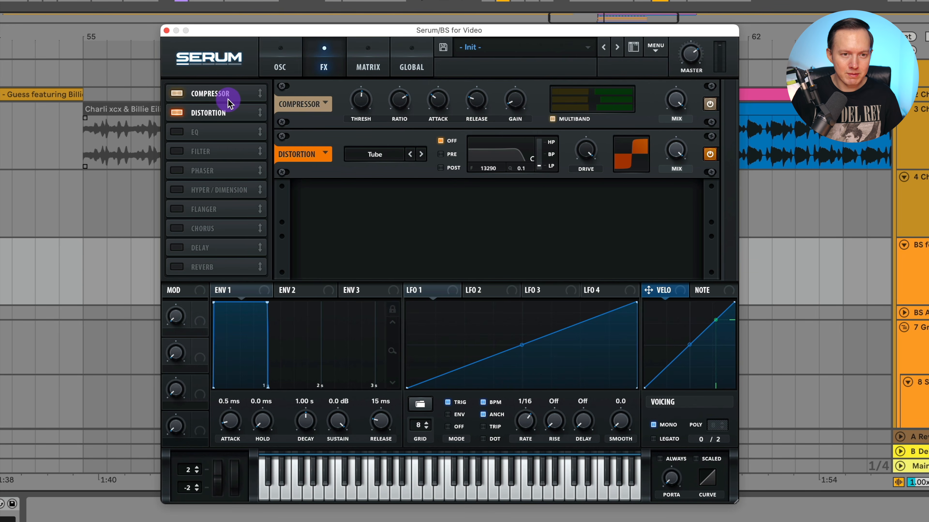
- Audition the bass while lowering the distortion drive and returning it to maximum
key(space)
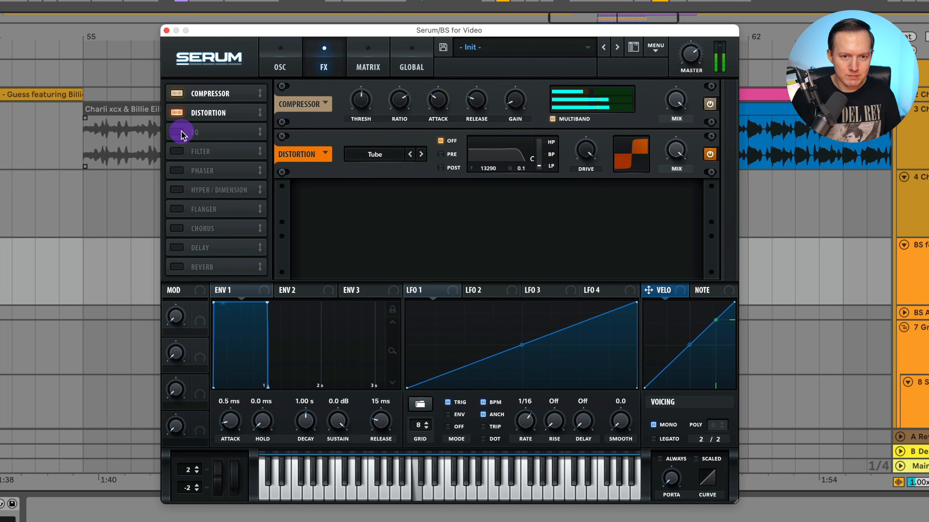
mouse_move(581, 156)
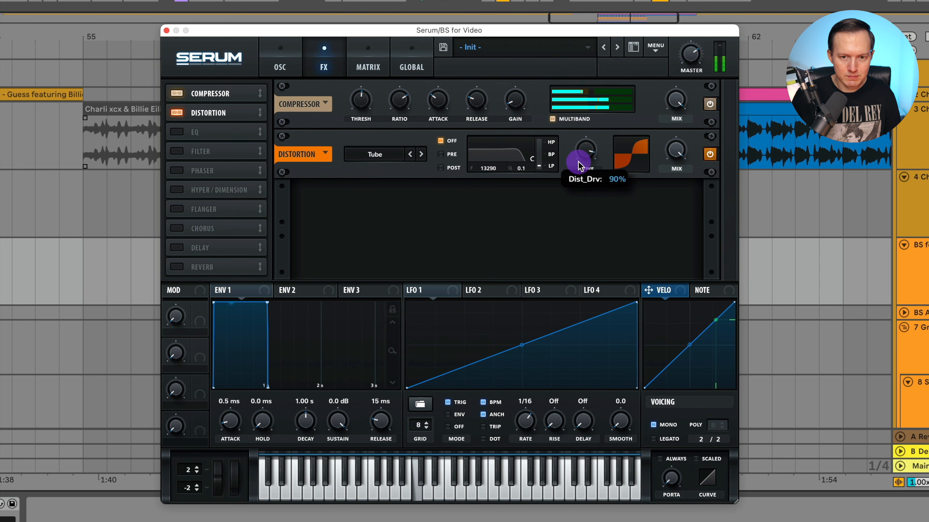
drag(580, 164, 589, 126)
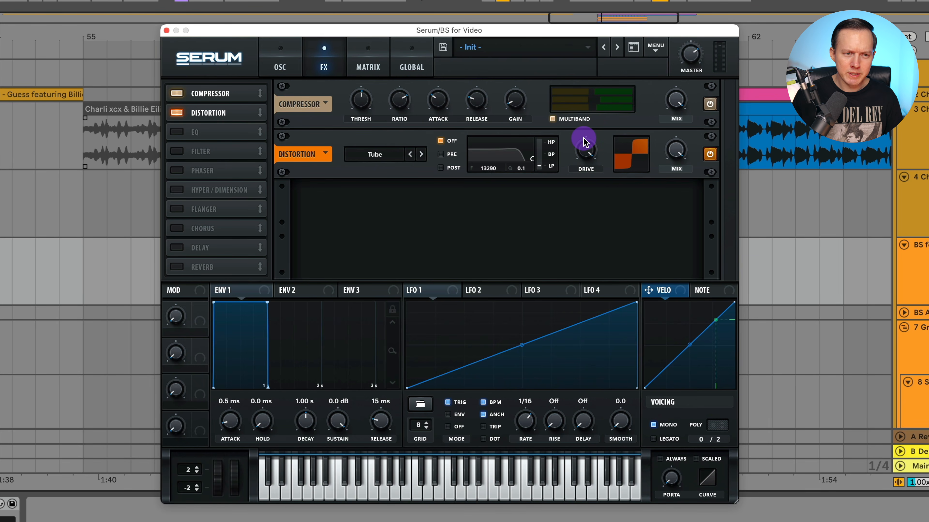
- Enable the EQ effect with a 3.7 dB high-band gain, audition the bass and close the synth window
click(177, 133)
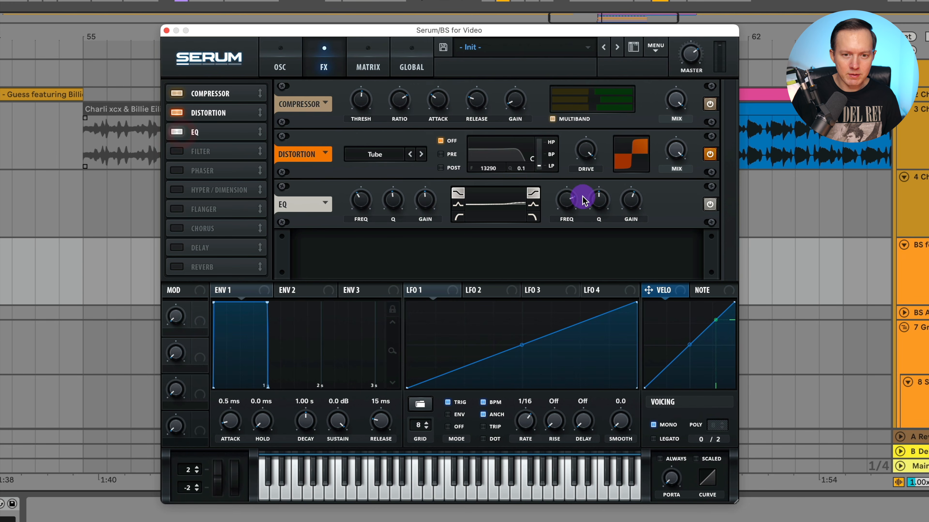
drag(584, 200, 568, 198)
click(637, 202)
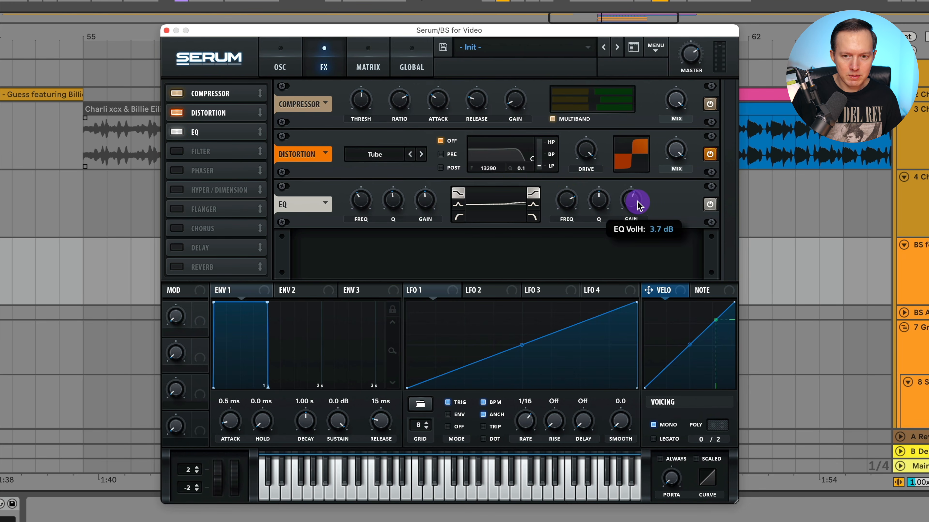
mouse_move(562, 200)
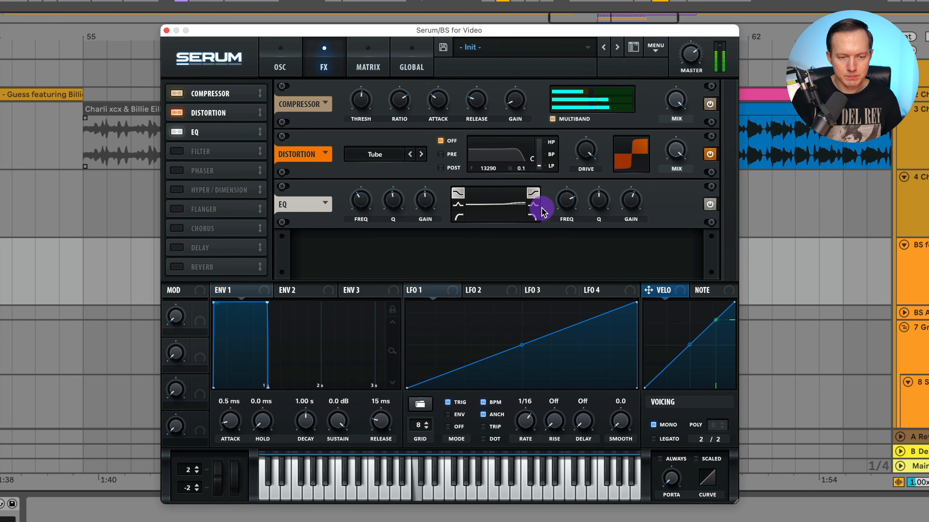
click(167, 30)
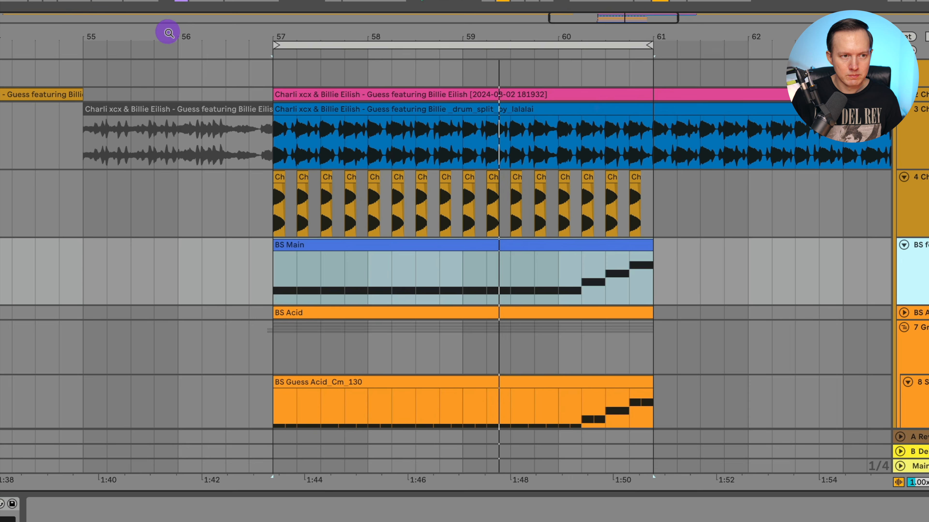
- Activate the Kickstart 2 device on the 7 Group track
scroll(746, 213, down, 3)
scroll(865, 238, down, 1)
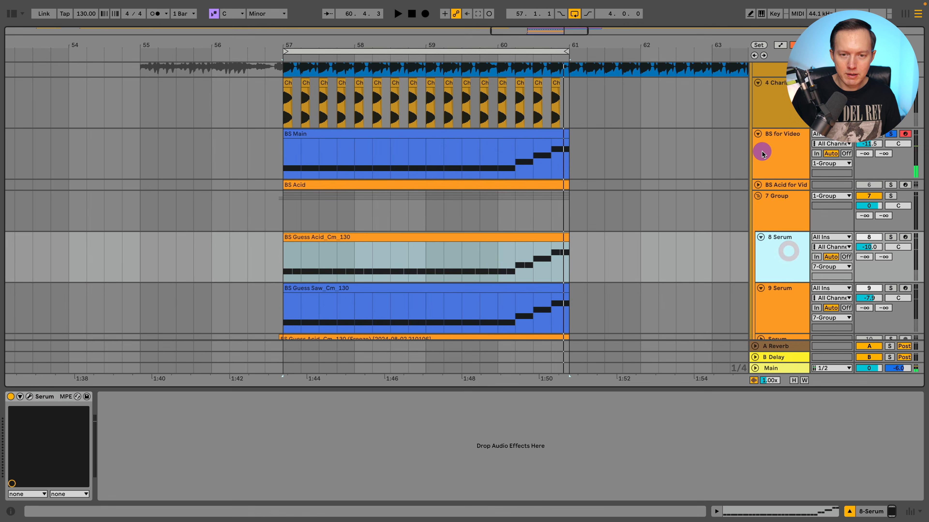
click(920, 175)
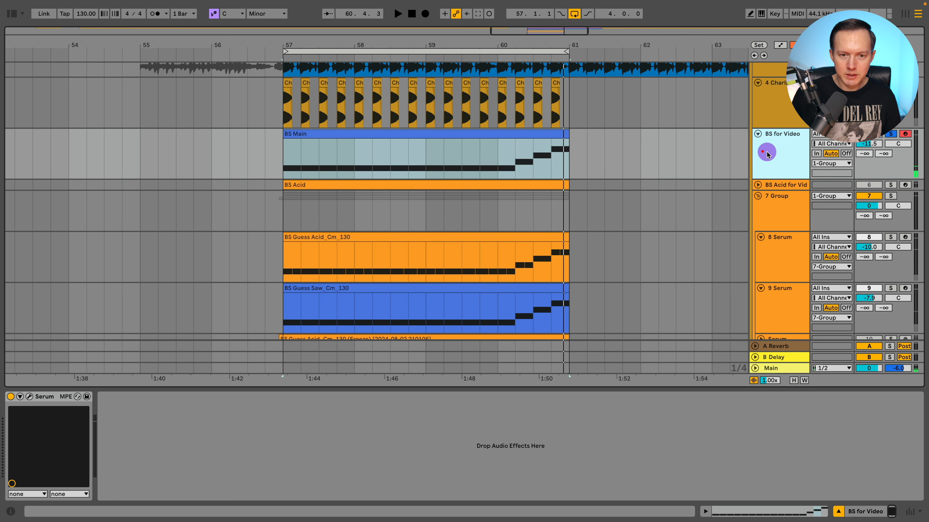
click(782, 224)
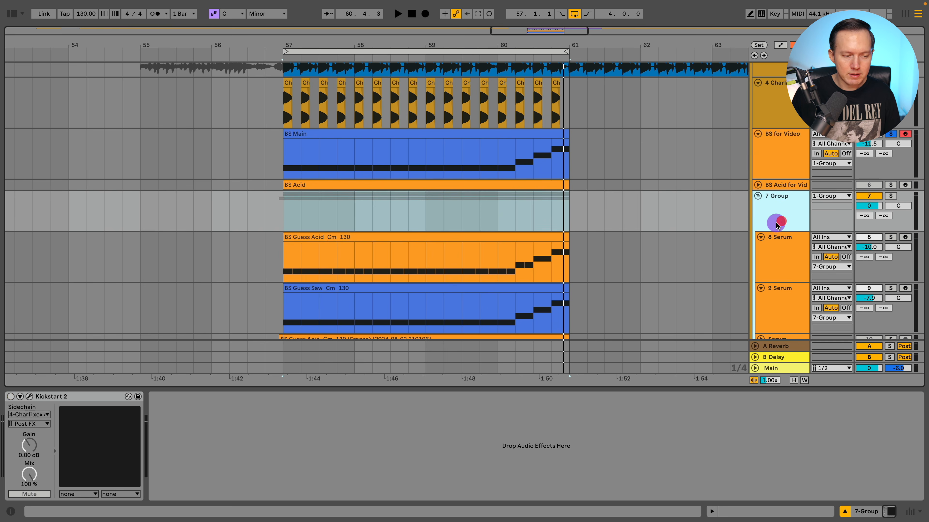
click(10, 396)
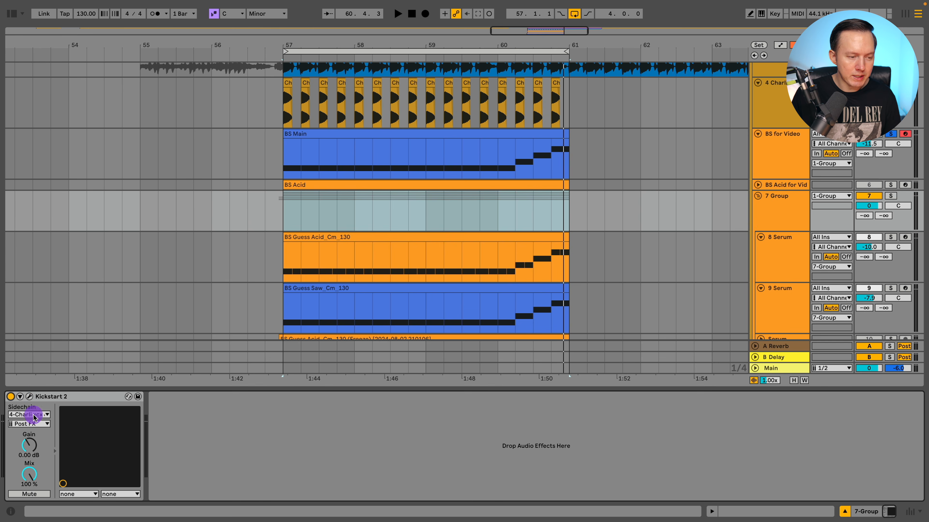
- Examine the sidechain source and ducking curve of Kickstart 2 on the 7 Group track
click(34, 417)
click(35, 416)
click(30, 397)
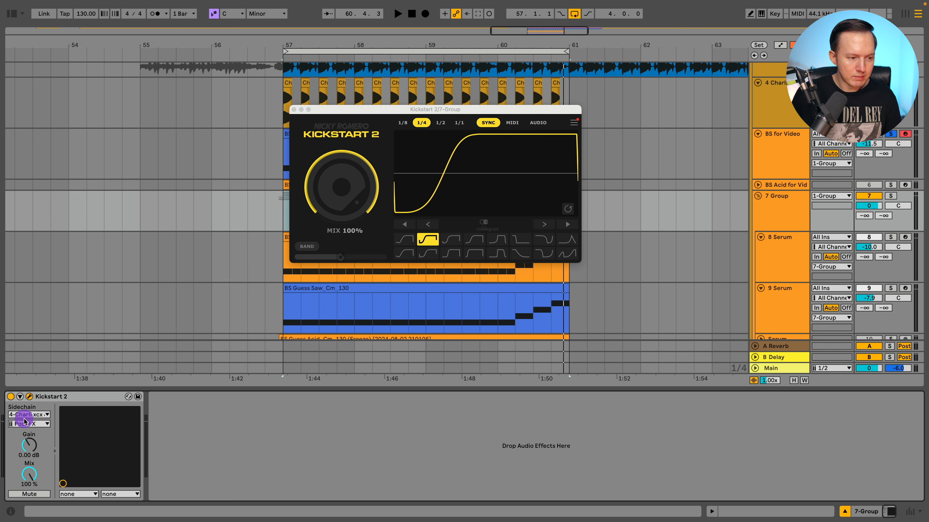
click(295, 110)
- Unsolo the BS for Video track and solo the 7 Group during playback with the Kickstart 2 curve open
scroll(453, 139, up, 2)
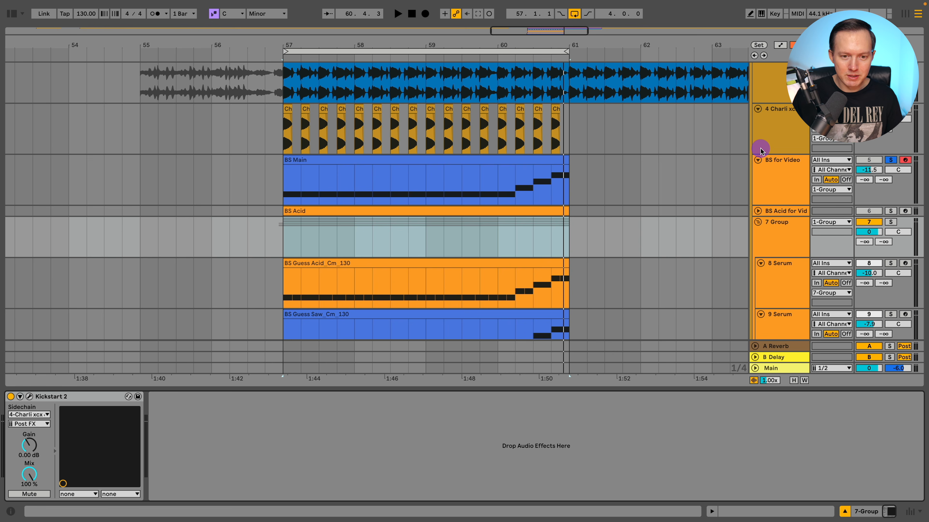
click(891, 162)
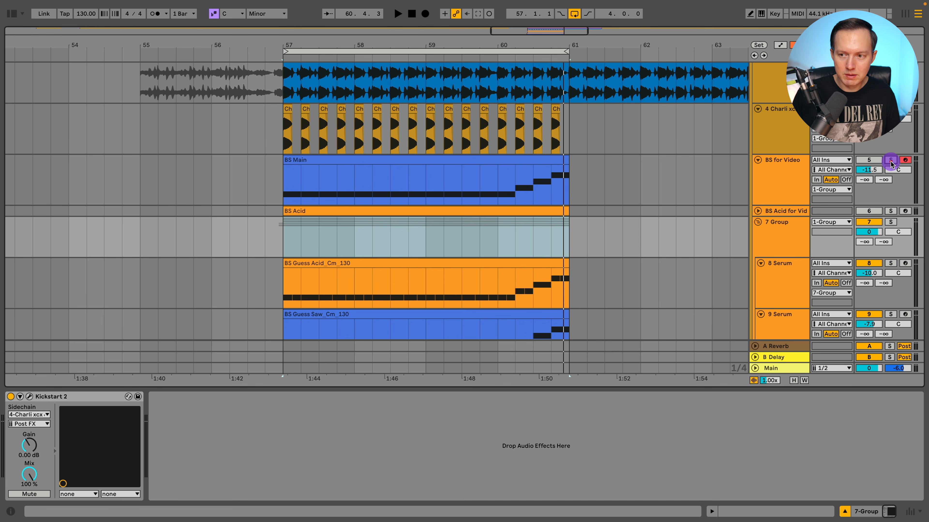
click(29, 397)
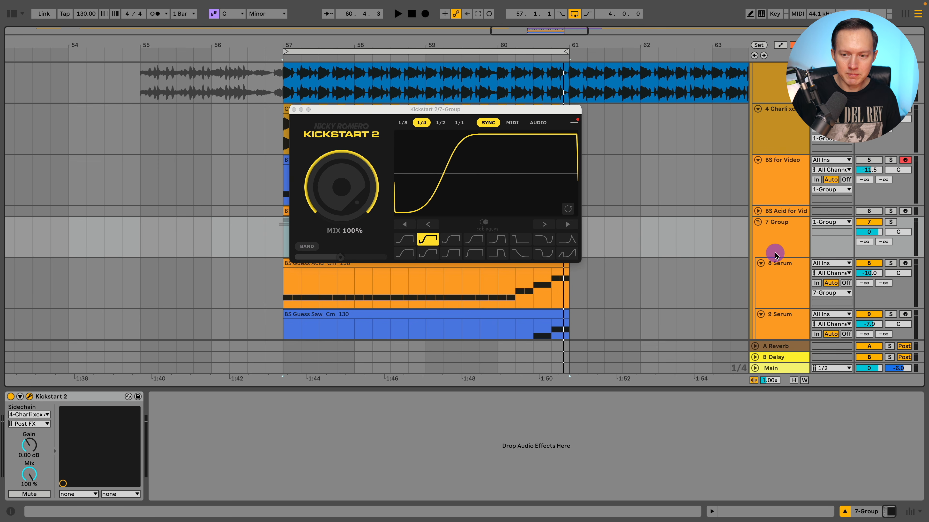
key(space)
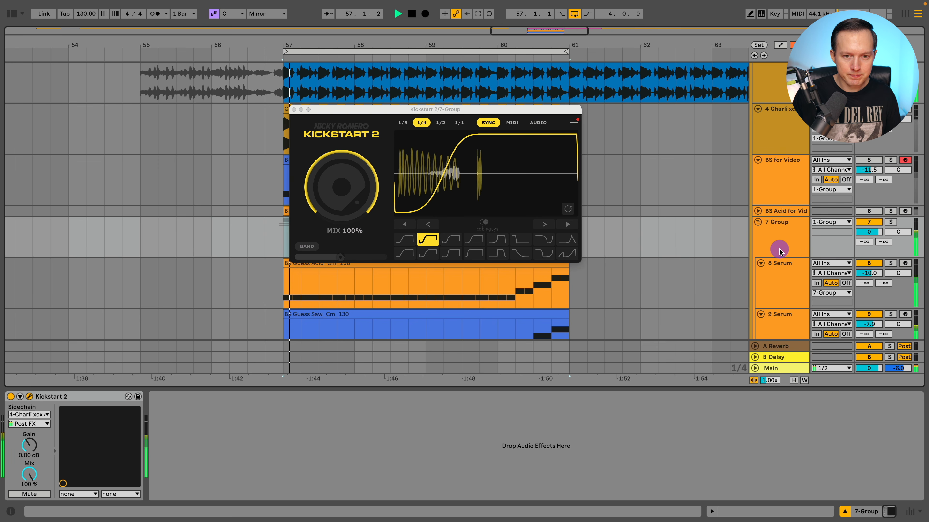
click(889, 221)
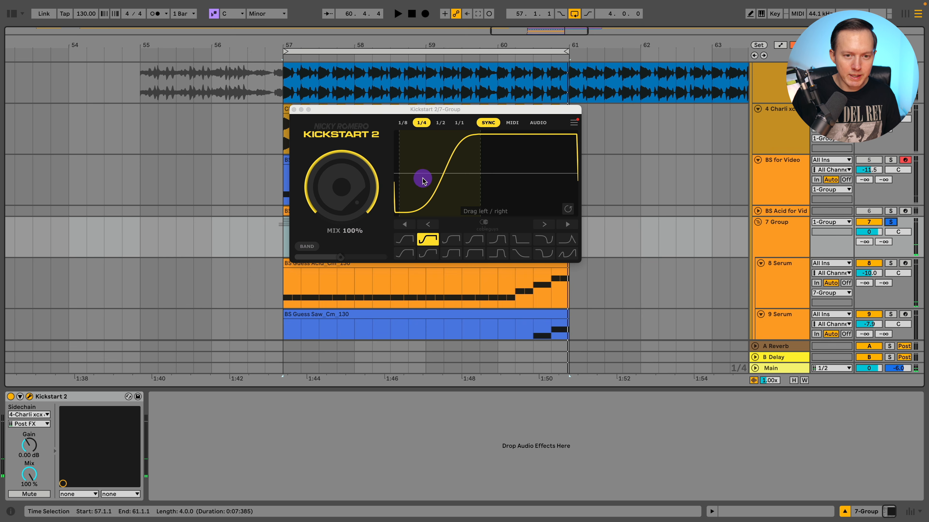
- Close Kickstart 2 and play the kick track from bar 57 to hear the sidechain trigger
click(775, 124)
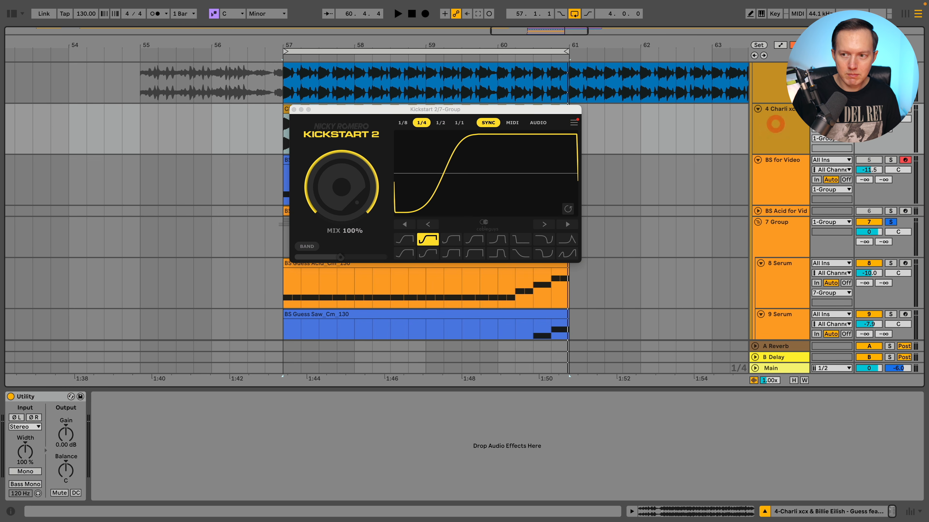
click(294, 110)
key(space)
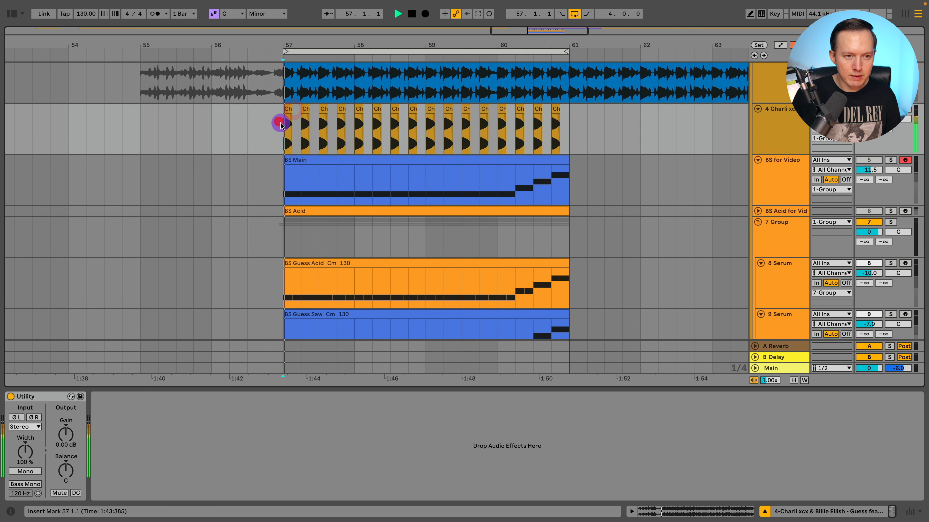
- Solo the 7 Group track and play it while viewing its Kickstart 2 ducking curve
scroll(568, 215, down, 2)
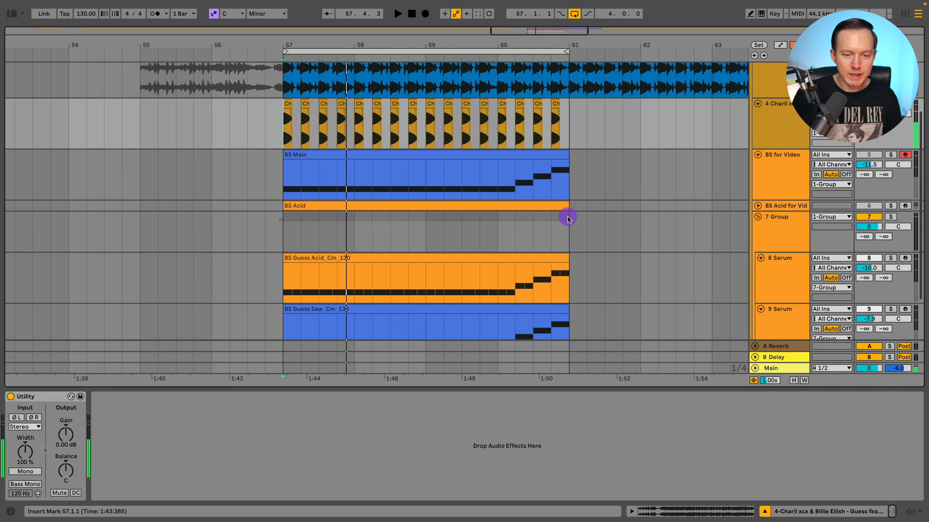
click(790, 207)
click(29, 397)
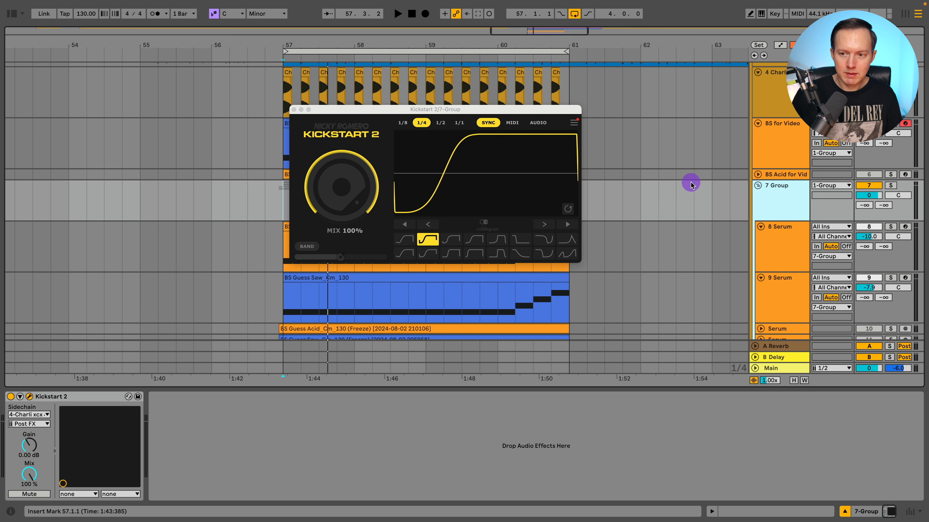
click(776, 196)
click(891, 185)
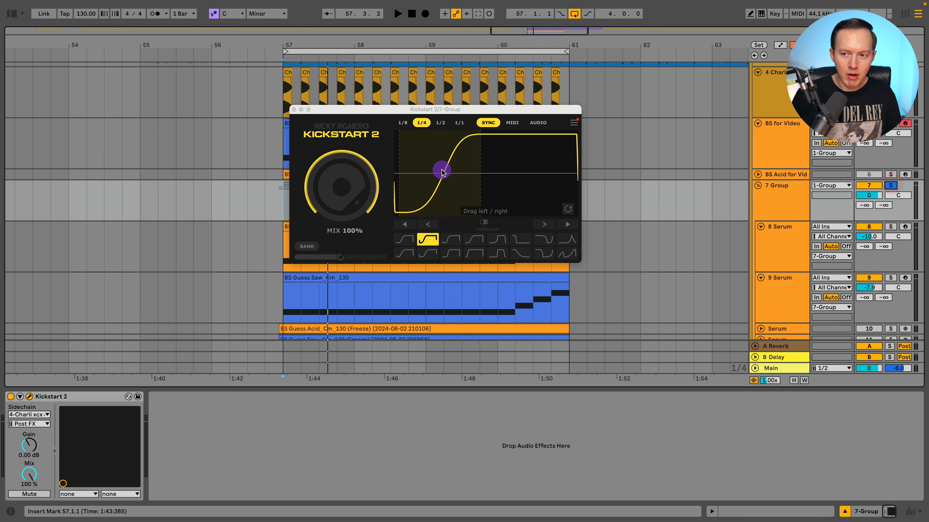
key(space)
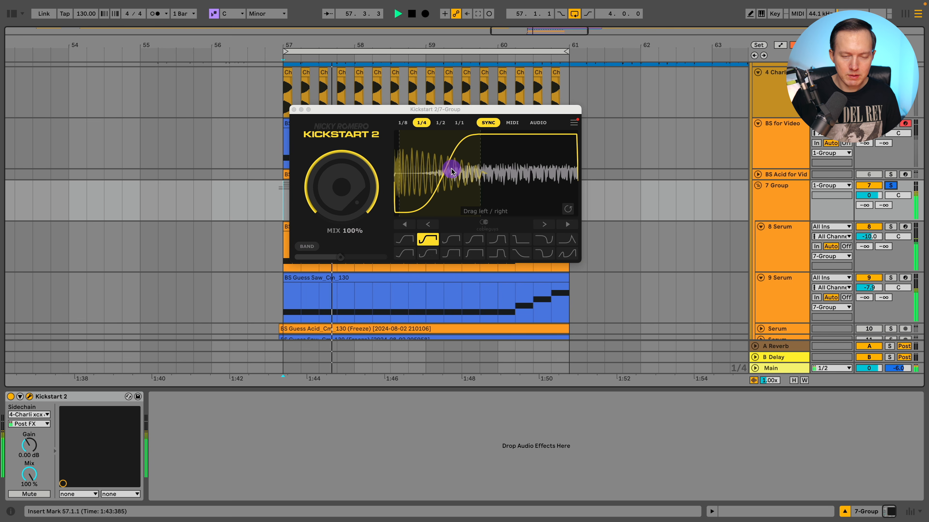
key(space)
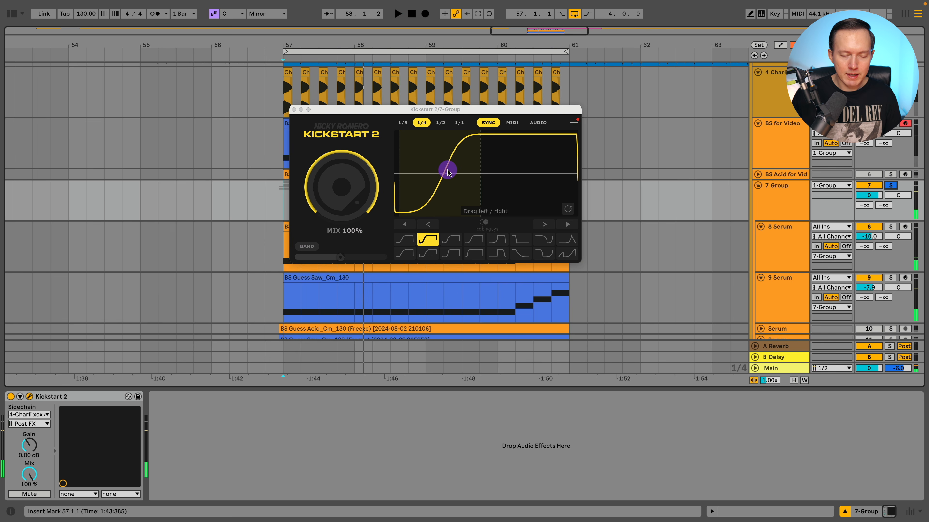
- Nudge the rise of the Kickstart 2 ducking curve and audition the soloed group
mouse_move(449, 172)
mouse_down()
mouse_move(495, 170)
mouse_move(427, 168)
mouse_move(459, 180)
mouse_move(443, 180)
mouse_up()
key(space)
key(space)
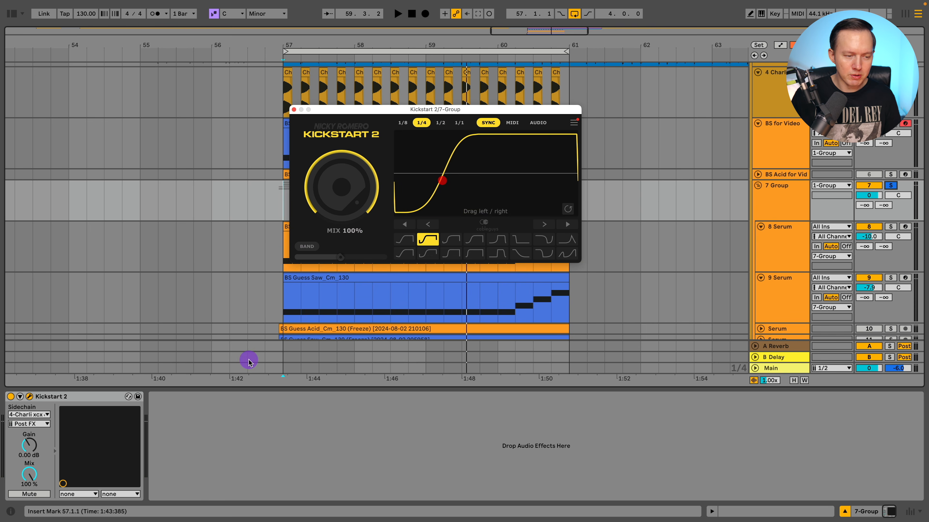
- Review the Kickstart 2 sidechain source list, keep track 4 as the source and close the plugin window
click(31, 414)
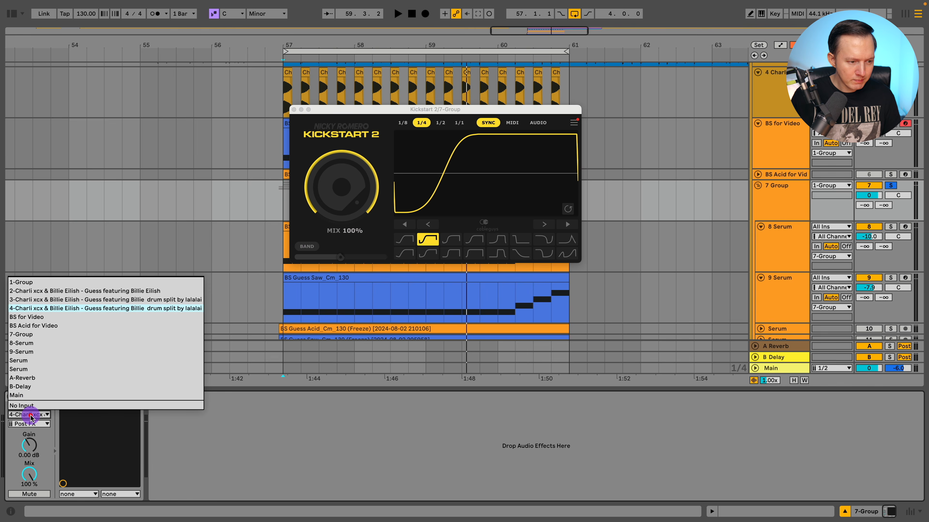
click(31, 415)
click(39, 417)
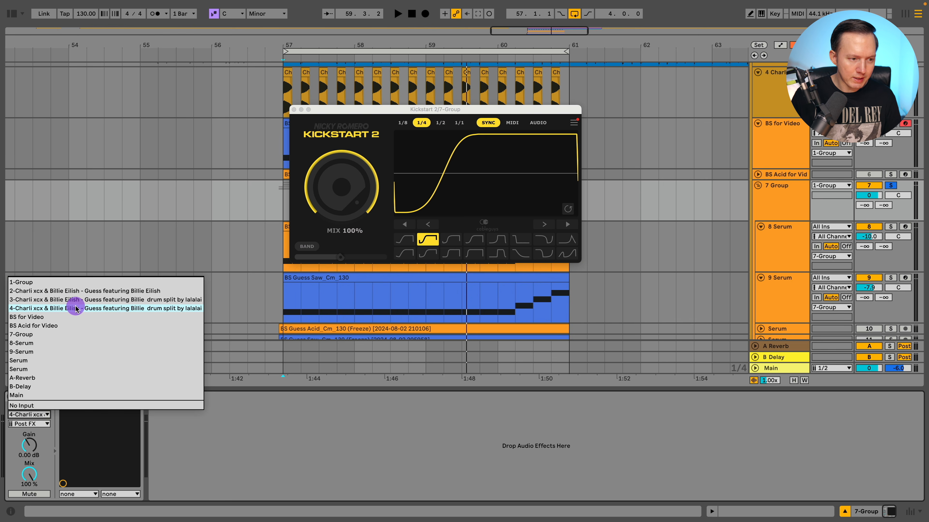
click(30, 415)
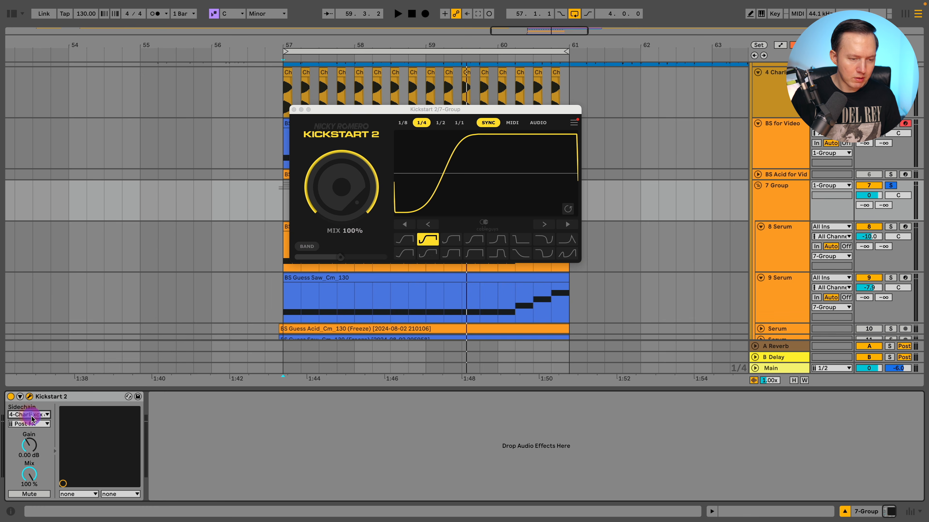
click(292, 109)
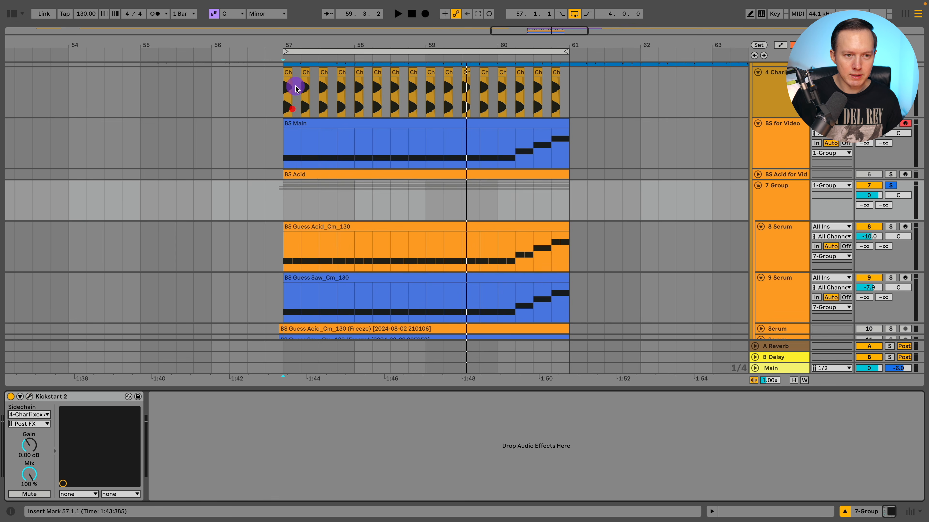
- Reopen Kickstart 2 on the 7 Group track to examine its ducking curve, and close it again
key(plus)
key(plus)
drag(287, 45, 283, 15)
scroll(391, 134, down, 2)
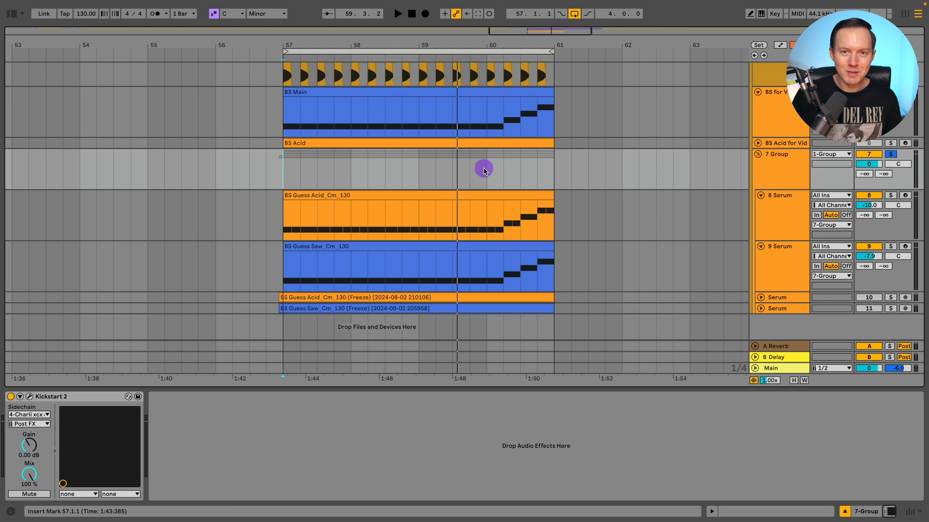
click(791, 174)
click(29, 396)
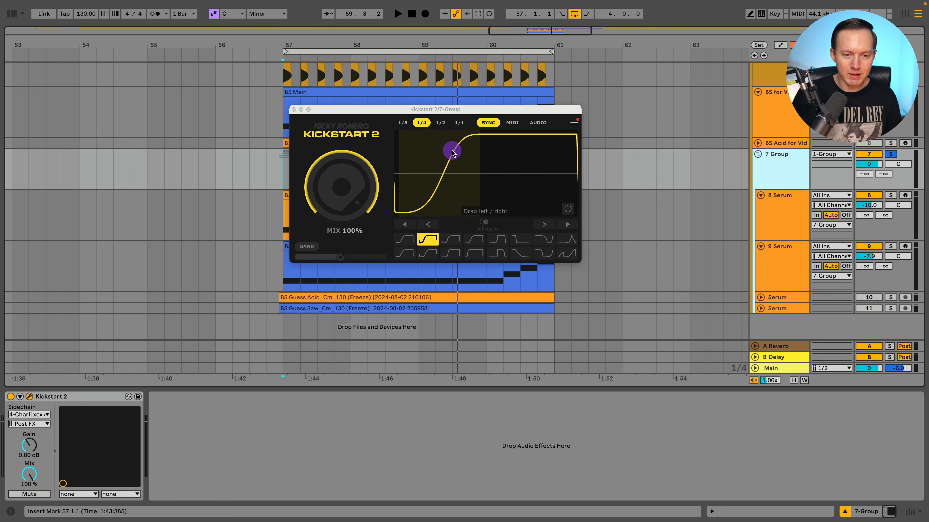
click(295, 110)
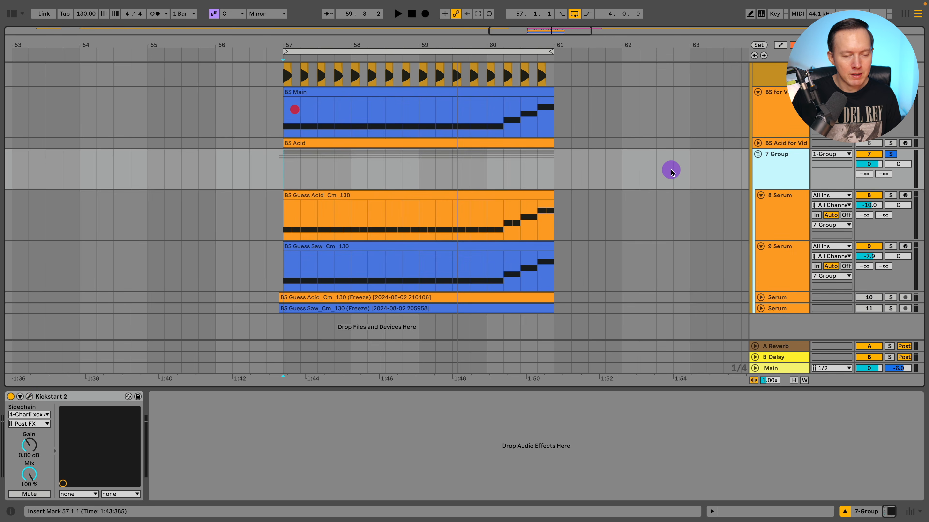